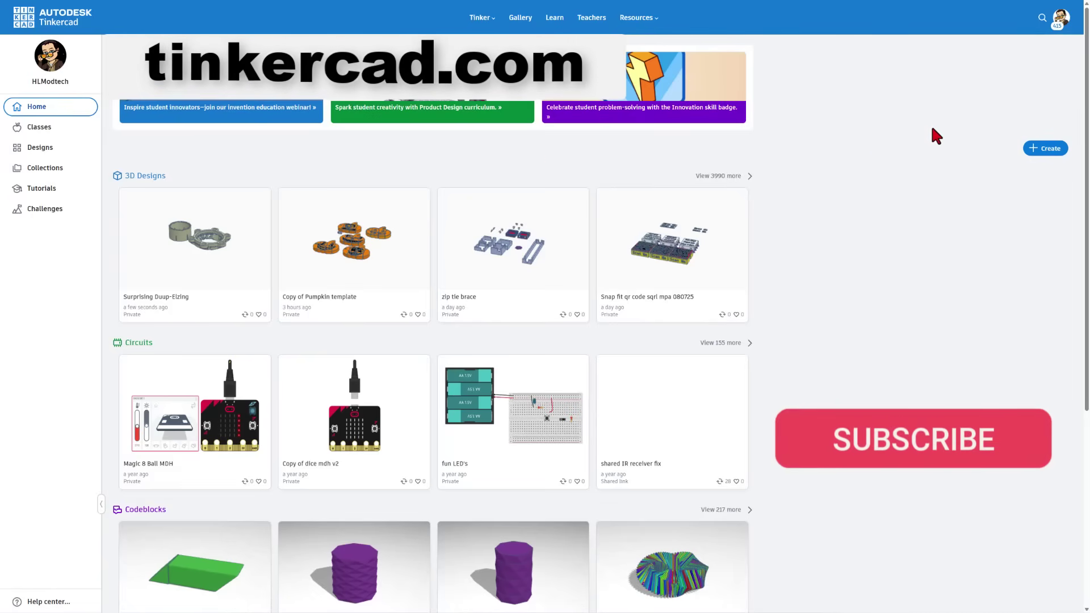
click(1062, 18)
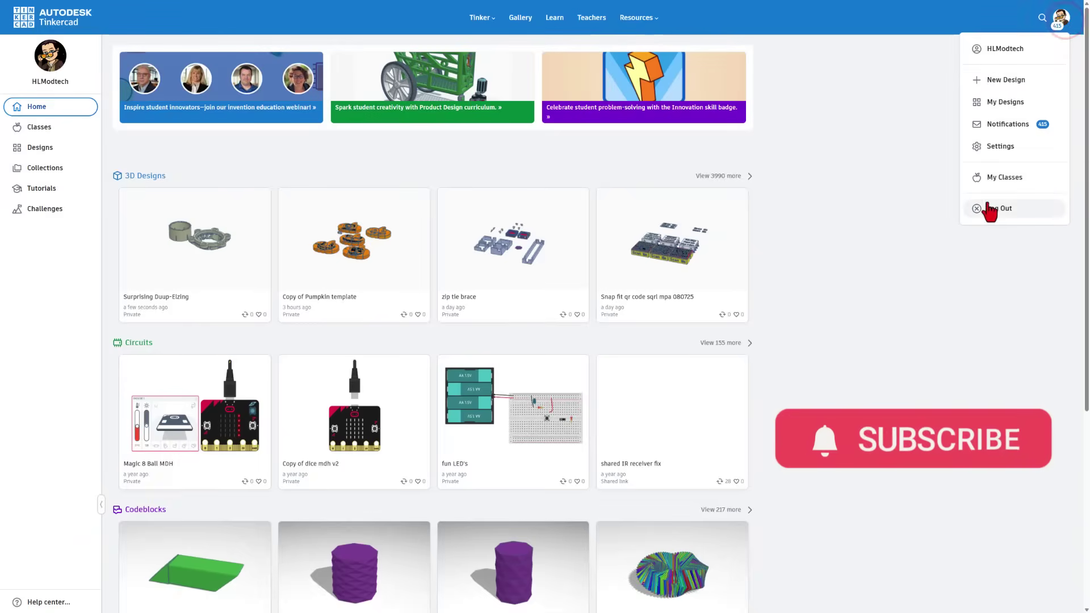
click(870, 145)
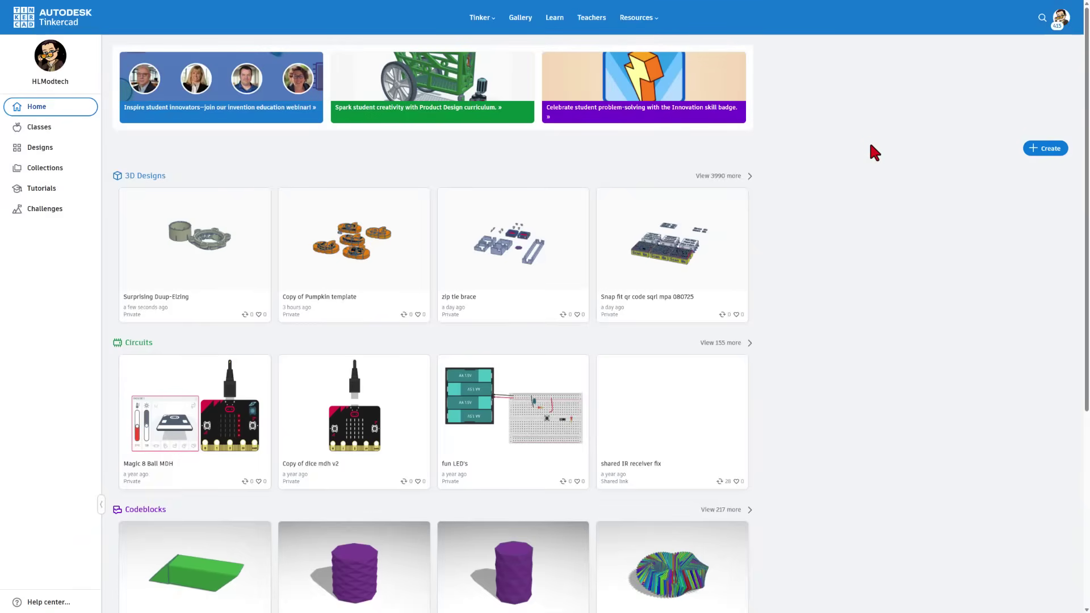
Step: Search your own designs for "fidget" and open a duplicate of the "Restored v10 flower fidget" design
click(40, 147)
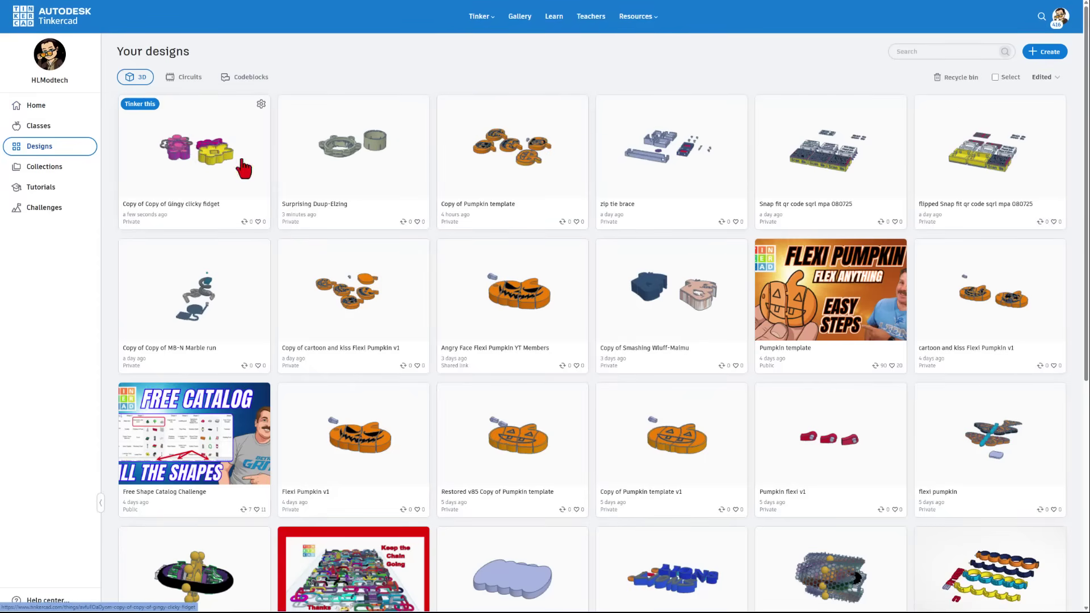
click(909, 52)
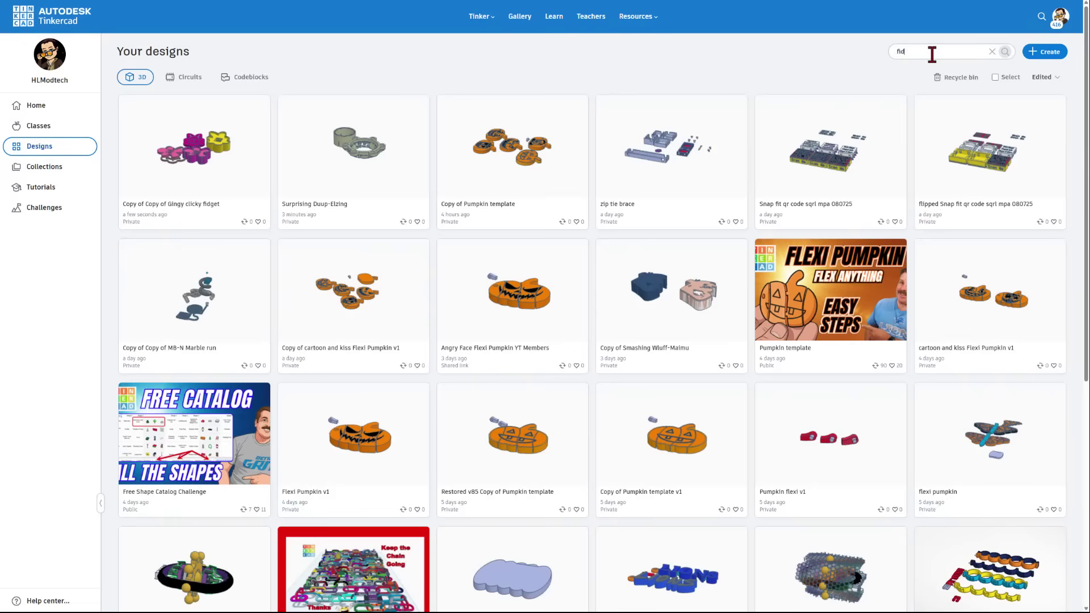
text(fidget)
key(Return)
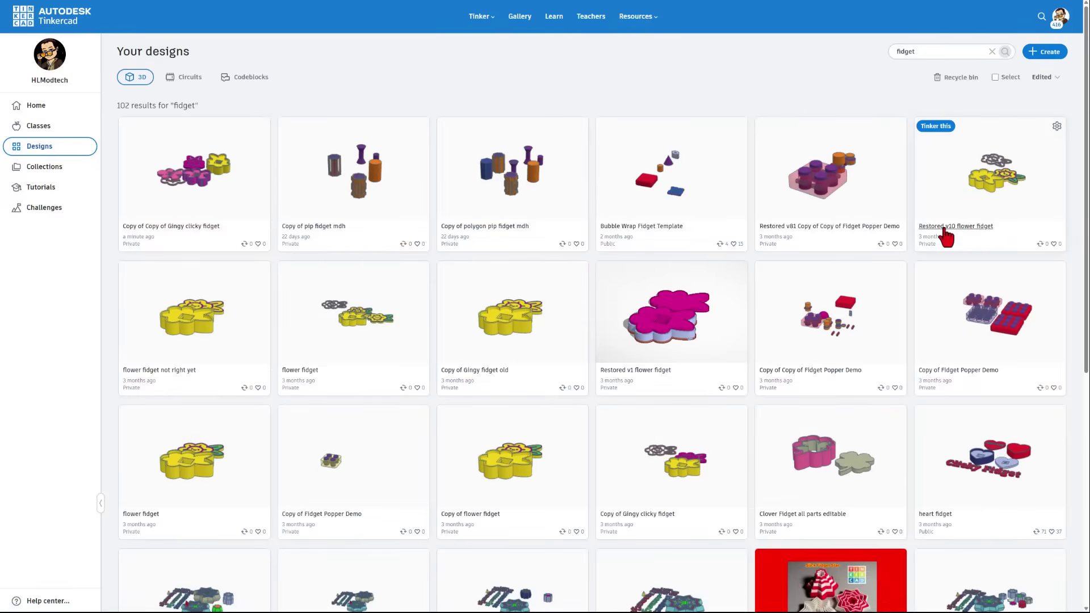
click(1058, 127)
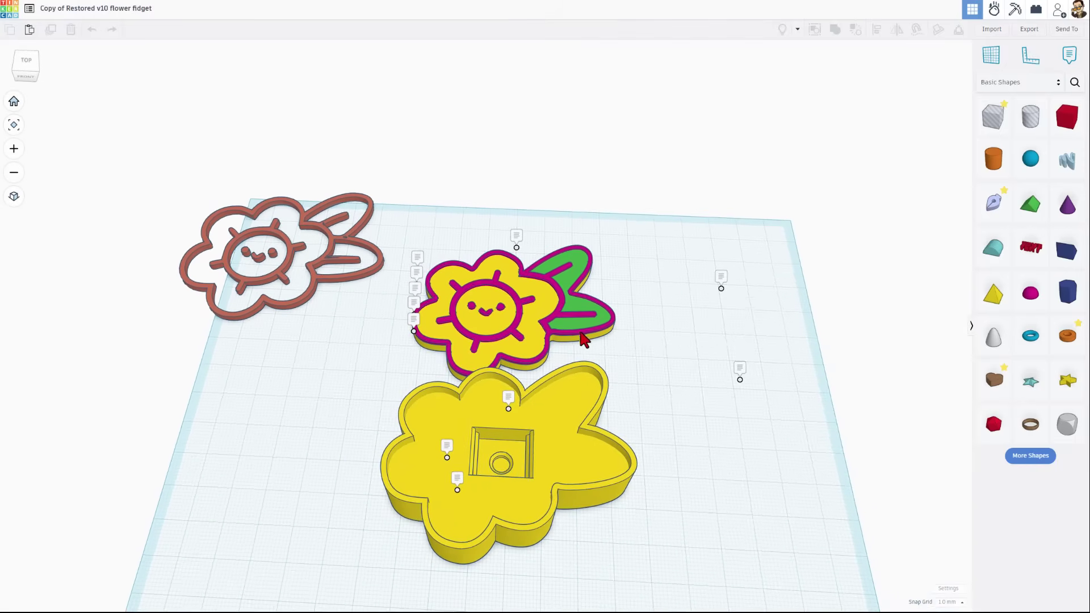
Step: Examine the yellow flower case with its switch socket and the coloured key top from several angles
click(560, 433)
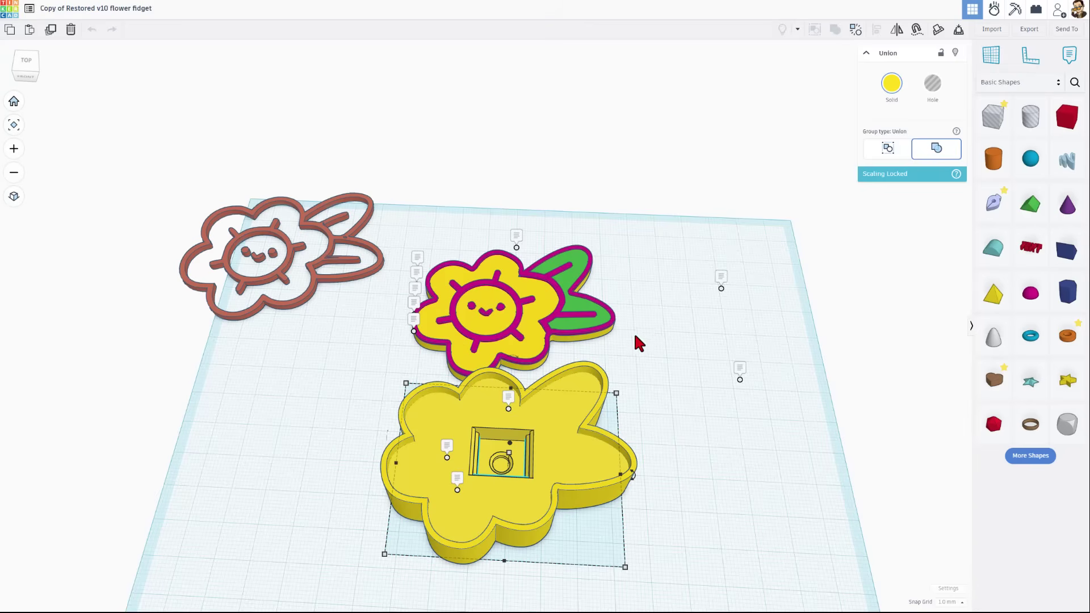
scroll(637, 343, up, 5)
right_drag(667, 321, 392, 475)
right_drag(452, 414, 343, 475)
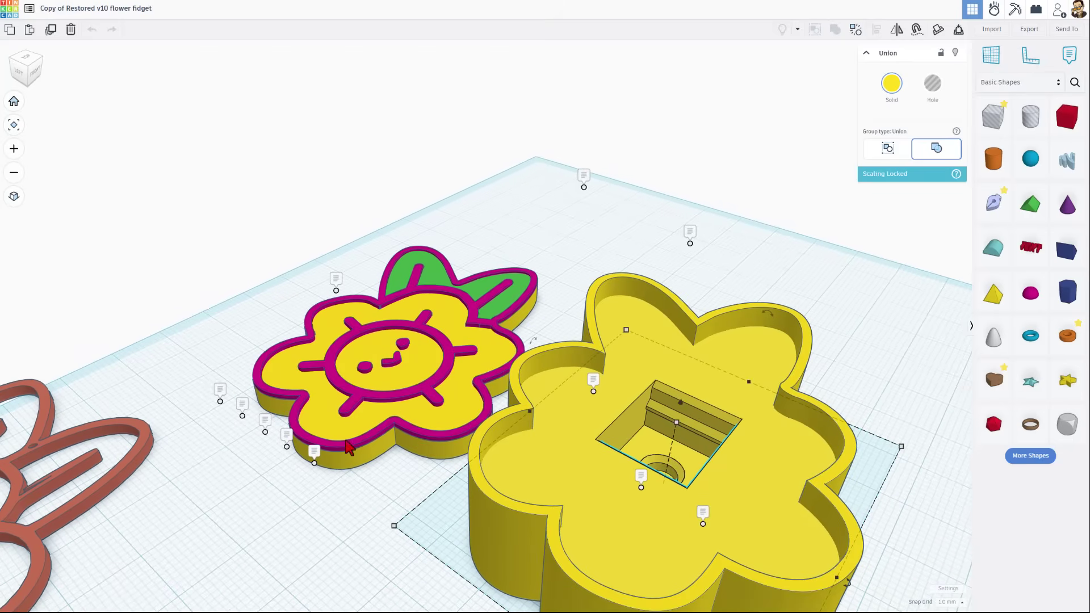
right_drag(455, 346, 424, 322)
right_drag(503, 330, 459, 327)
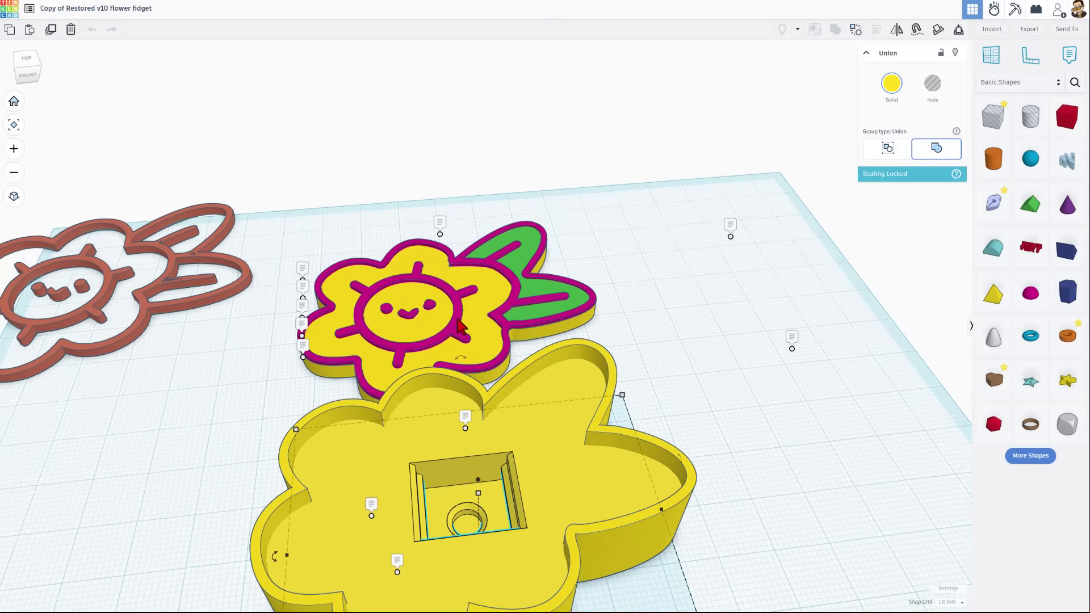
scroll(309, 329, down, 3)
right_drag(308, 329, 288, 348)
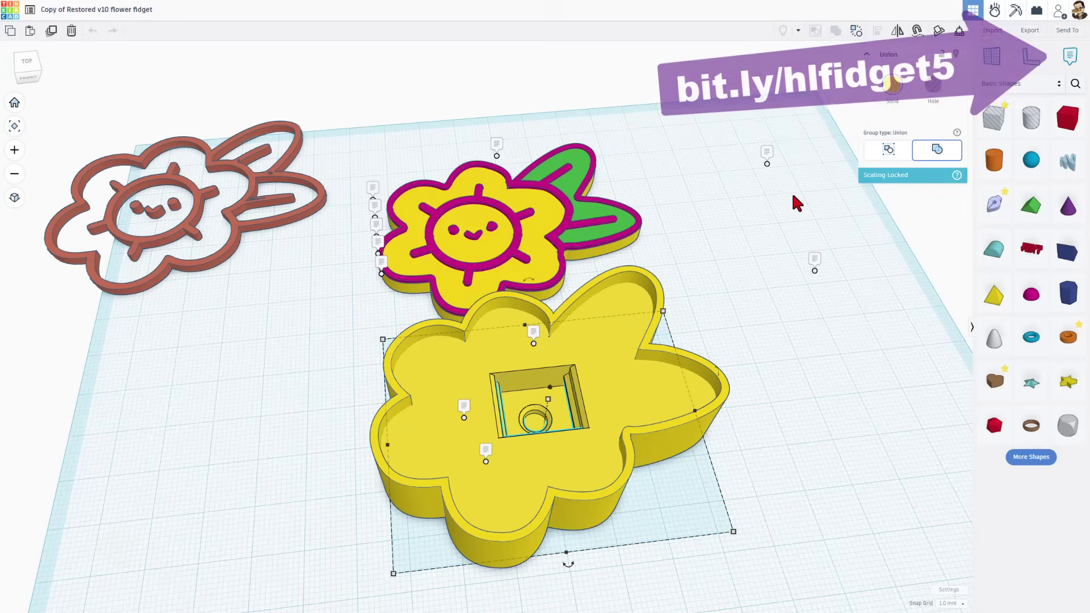
Step: Move the yellow case and the coloured key top pieces together toward the front-left part of the workplane
right_drag(796, 246, 752, 296)
drag(761, 245, 555, 407)
right_drag(555, 398, 310, 504)
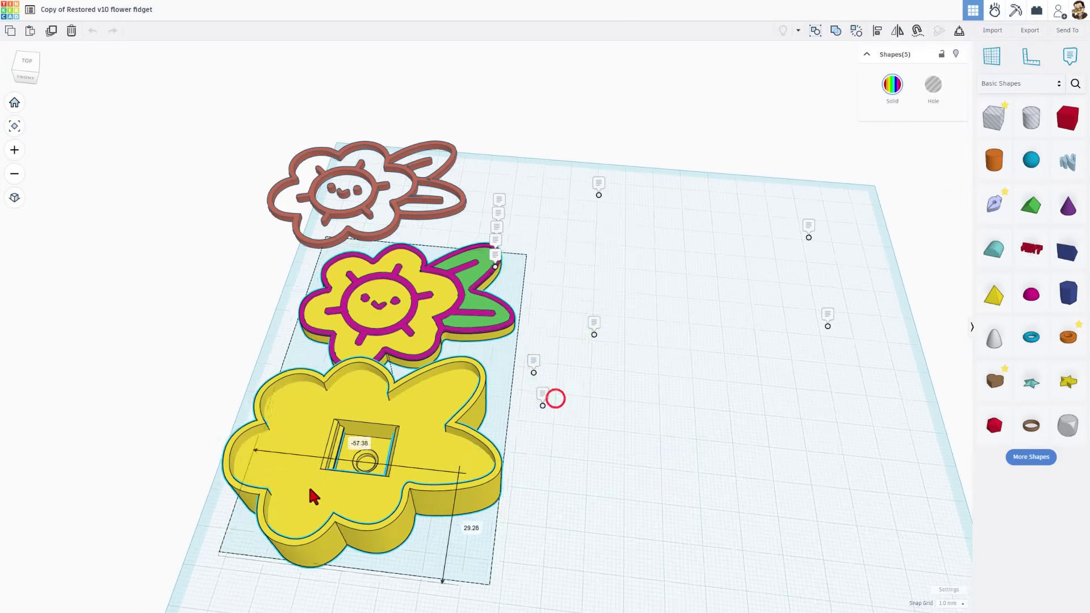
drag(309, 505, 302, 521)
Step: Duplicate the complete coloured flower key top and place the copy on the empty workplane area beside the original
drag(534, 293, 698, 345)
key(ctrl+d)
click(730, 433)
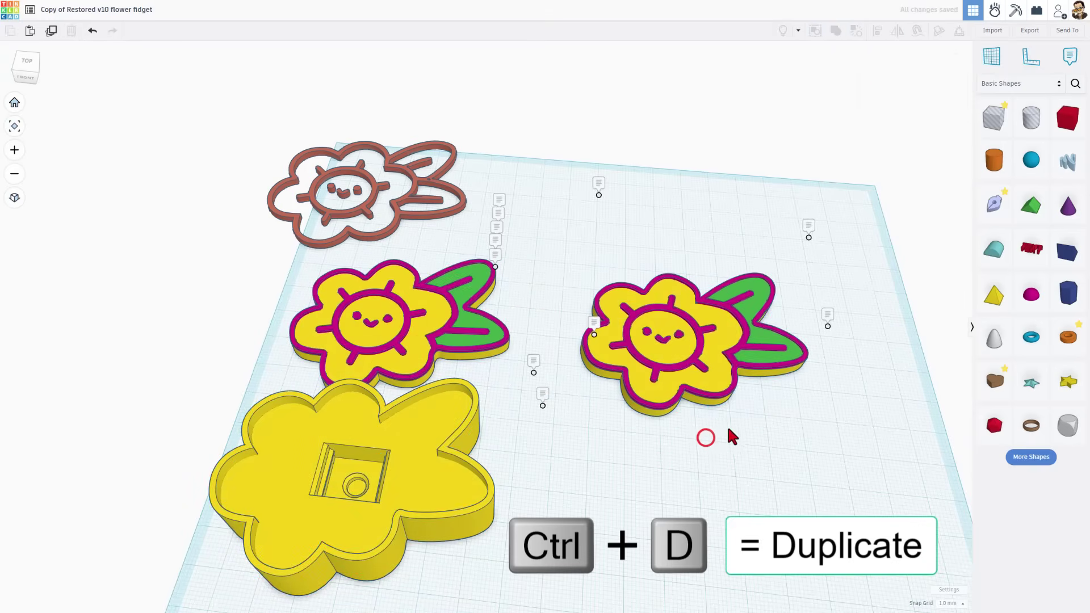
Step: Duplicate the magenta outline sketch of the copied key top in place and turn the duplicate into a hole
right_drag(731, 433, 763, 350)
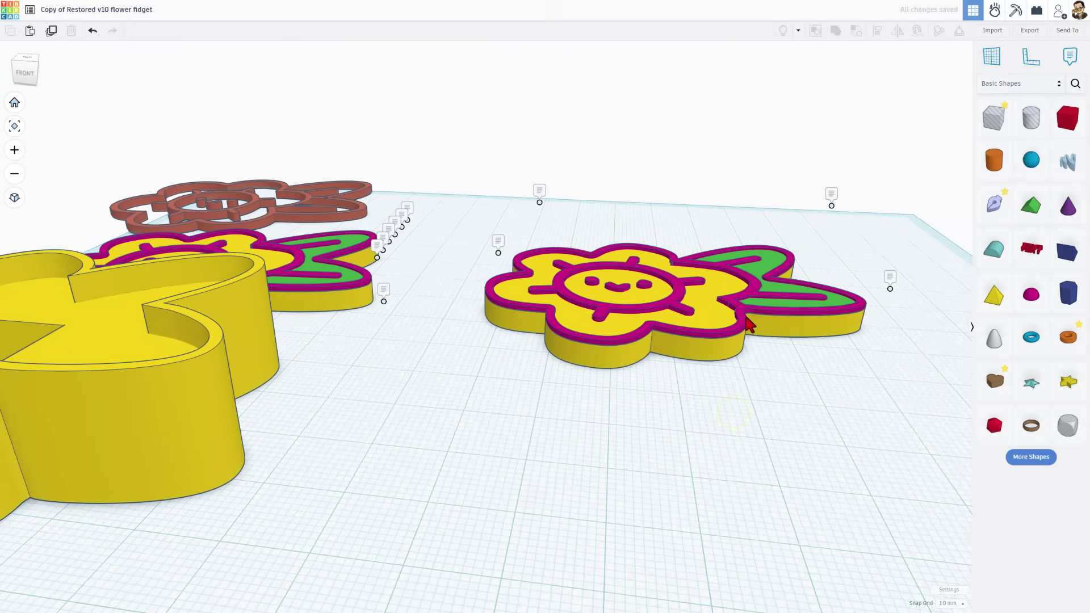
click(744, 318)
key(ctrl+d)
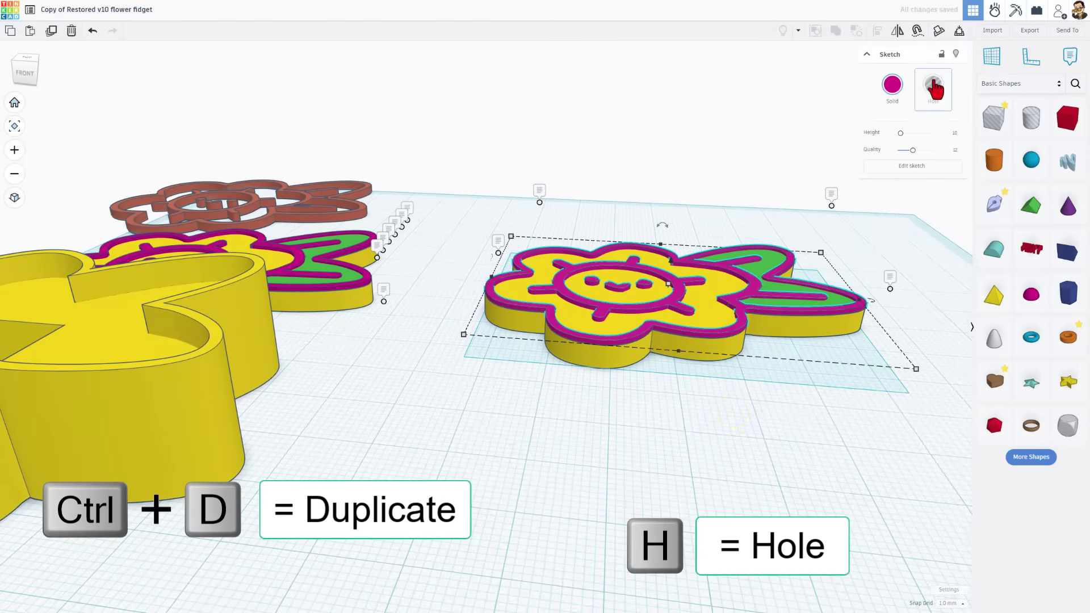
click(934, 86)
scroll(720, 360, up, 1)
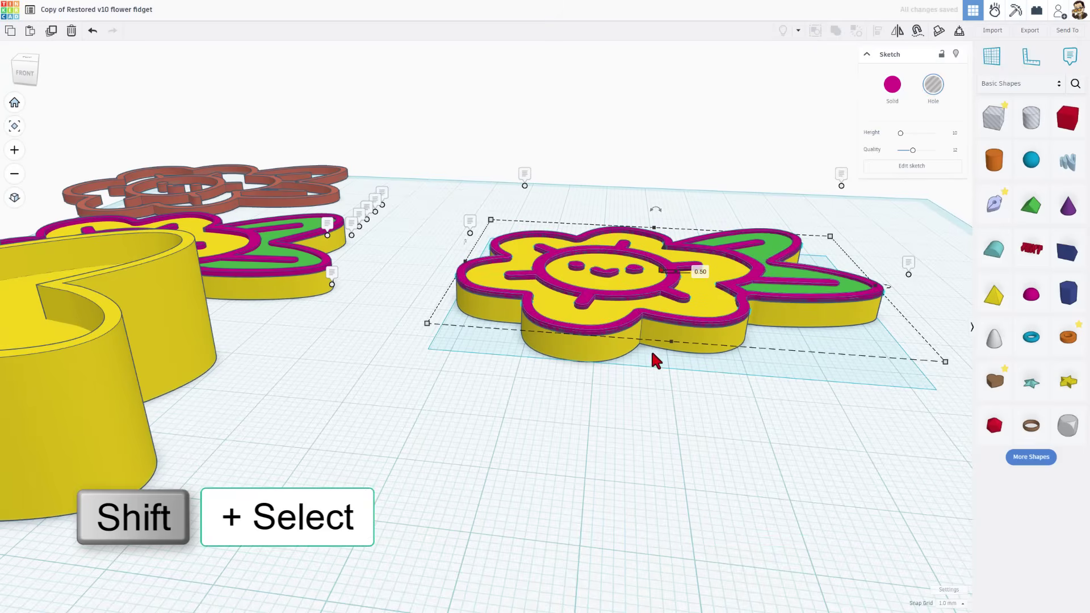
Step: Align the outline-shaped hole with the top surface of the copied key top's yellow base
shift+click(605, 362)
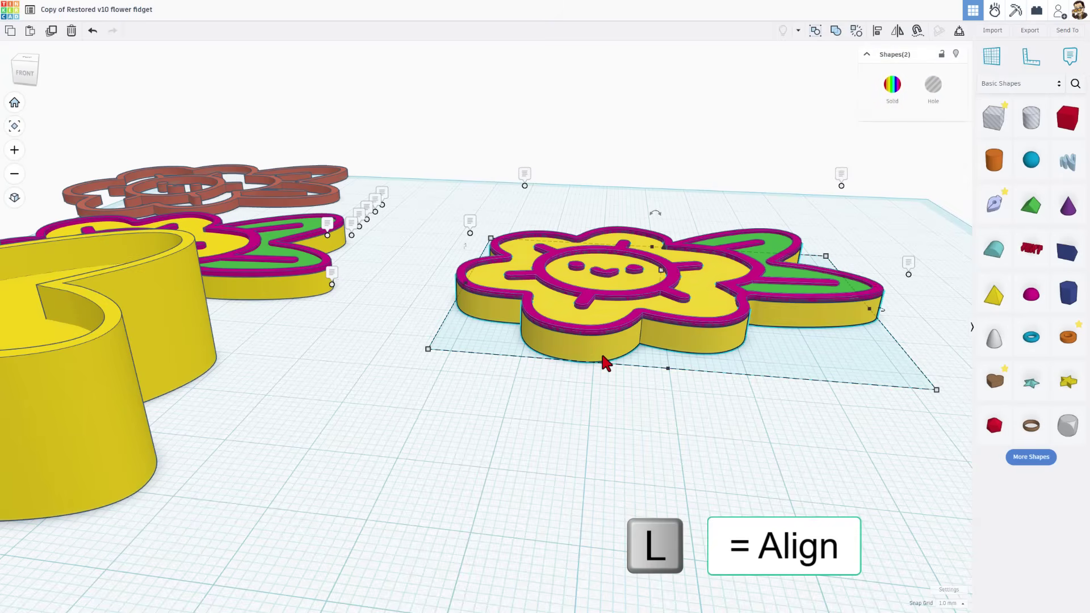
key(l)
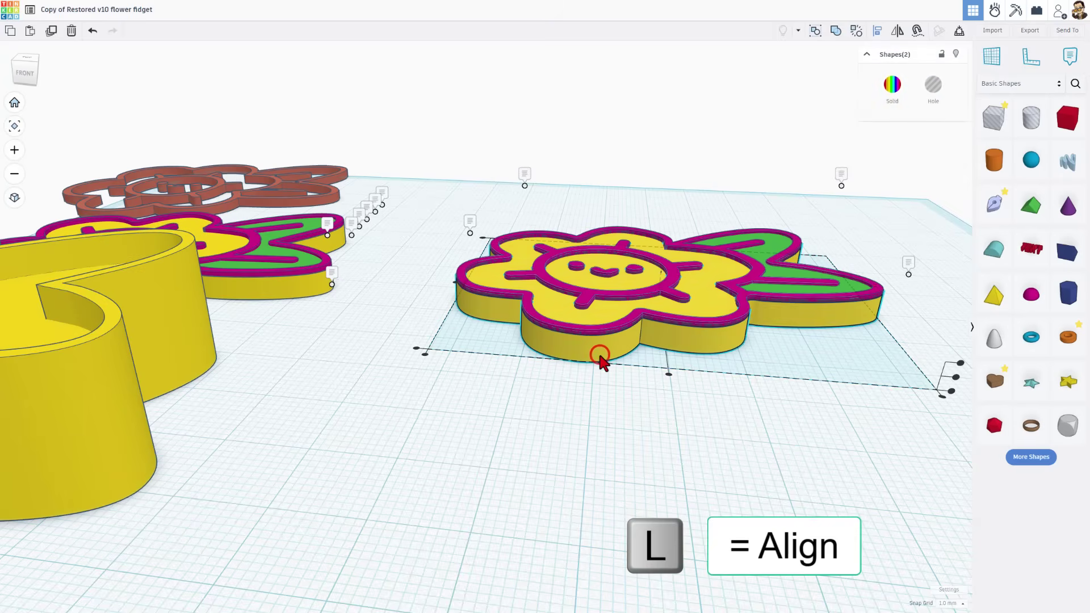
click(959, 365)
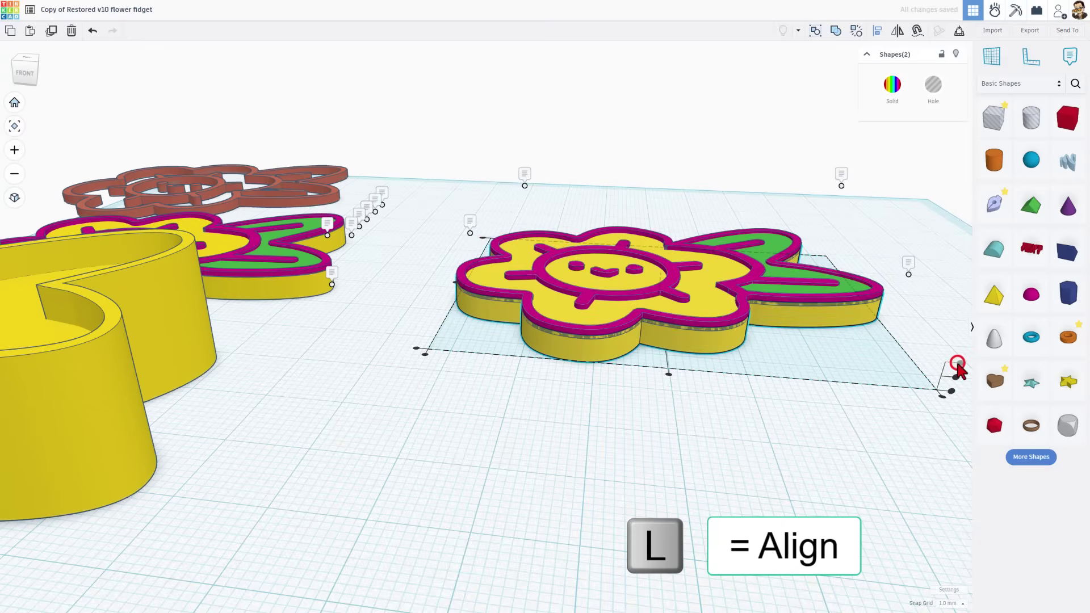
click(698, 394)
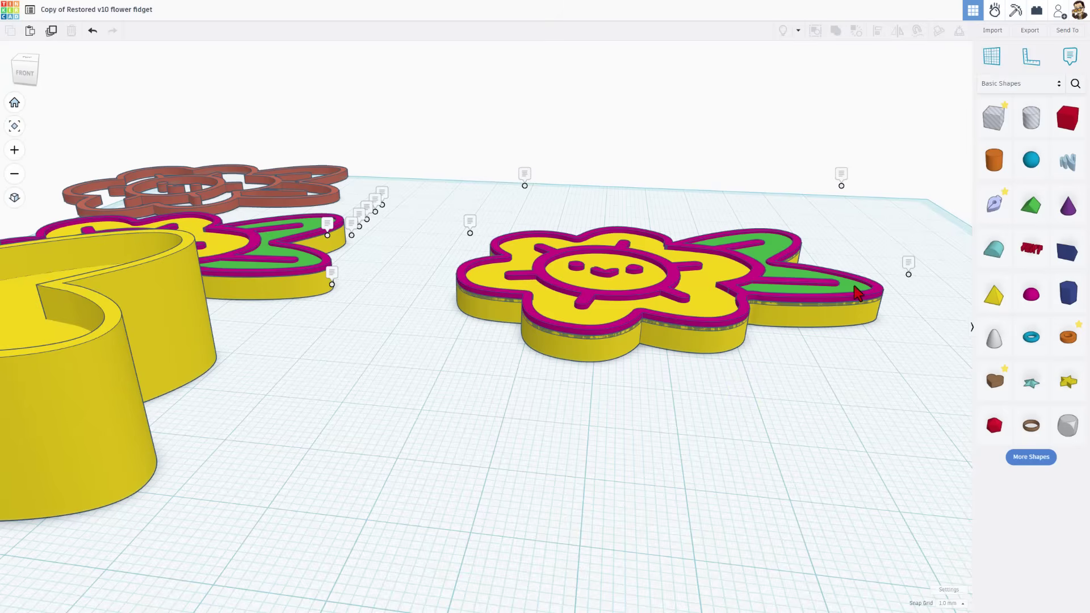
Step: Duplicate the copied key top's green leaves sketch in place and turn the duplicate into a hole
click(858, 293)
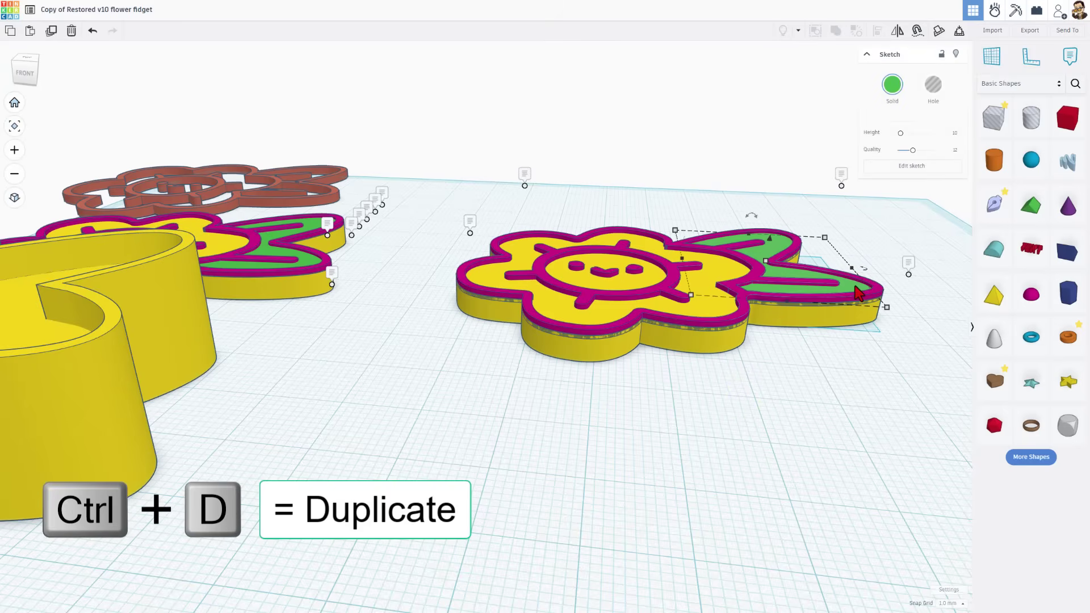
key(ctrl+d)
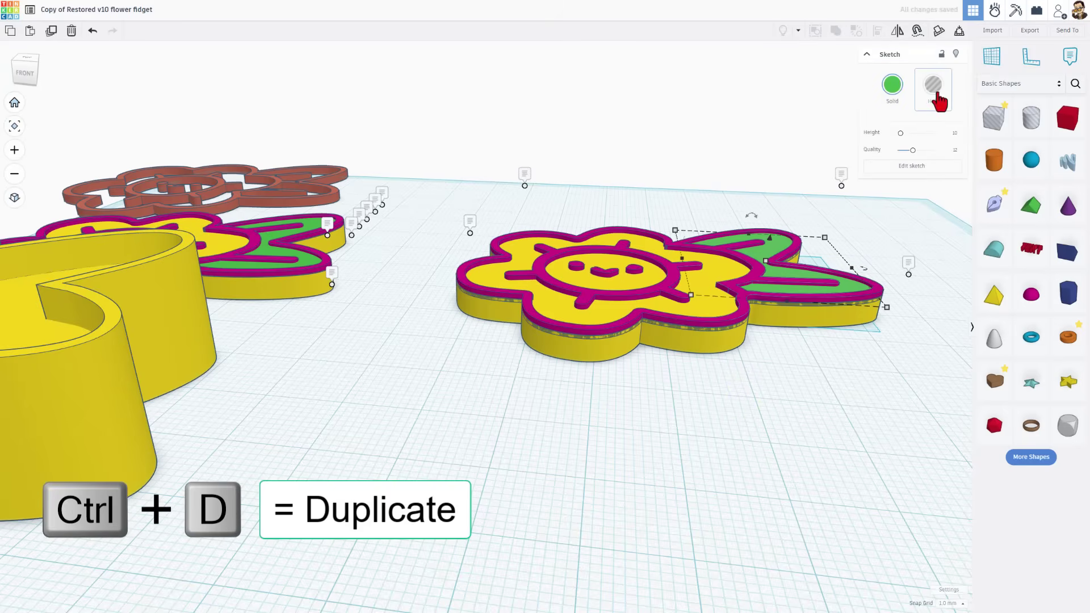
click(935, 85)
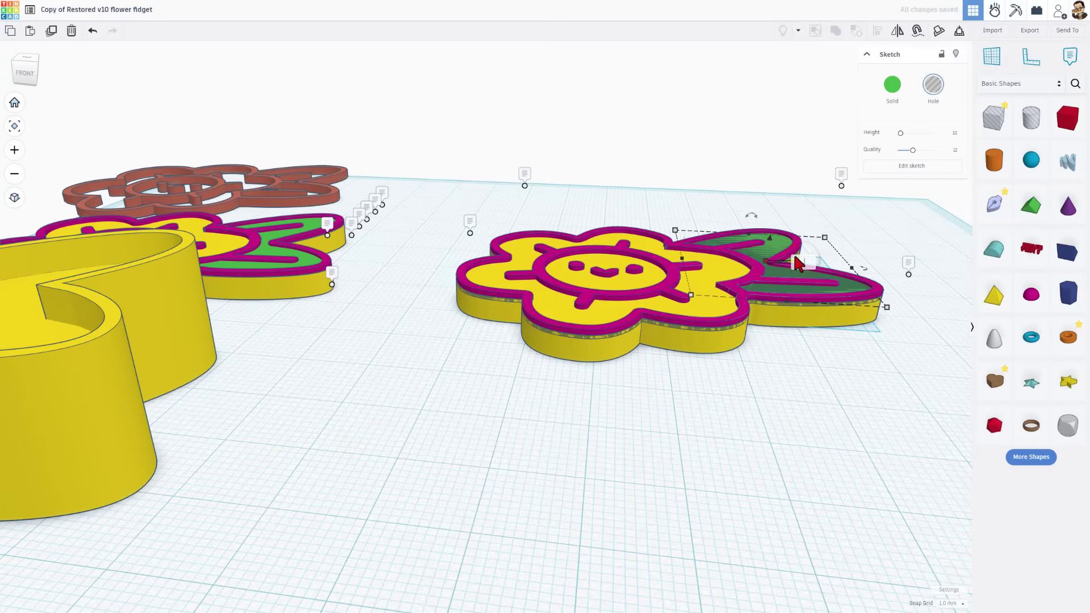
Step: Align the leaf-shaped hole with the top surface of the copied key top's yellow base
key(shift)
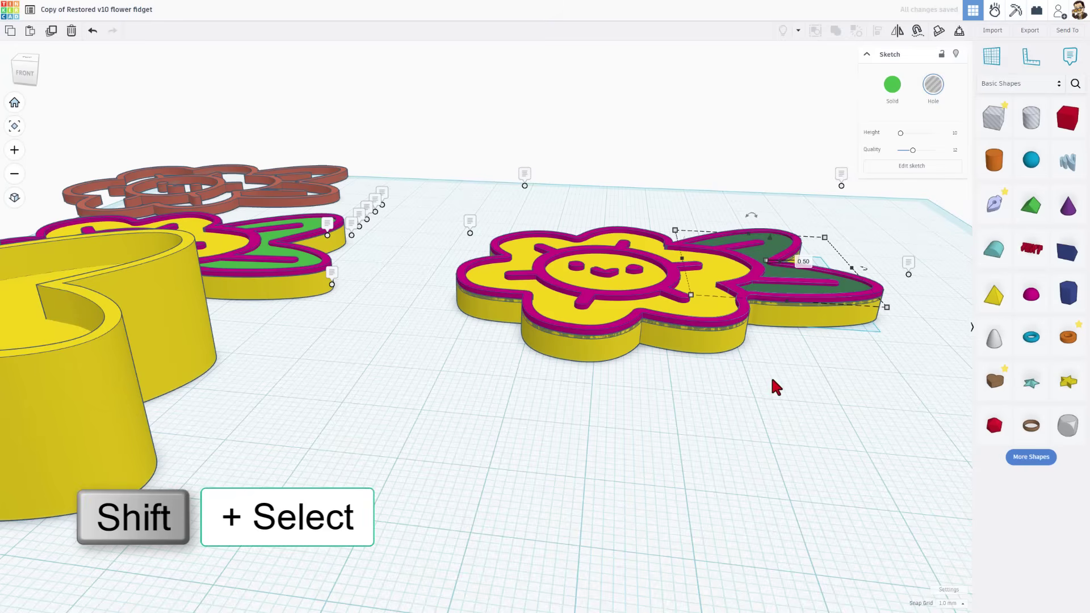
shift+click(714, 351)
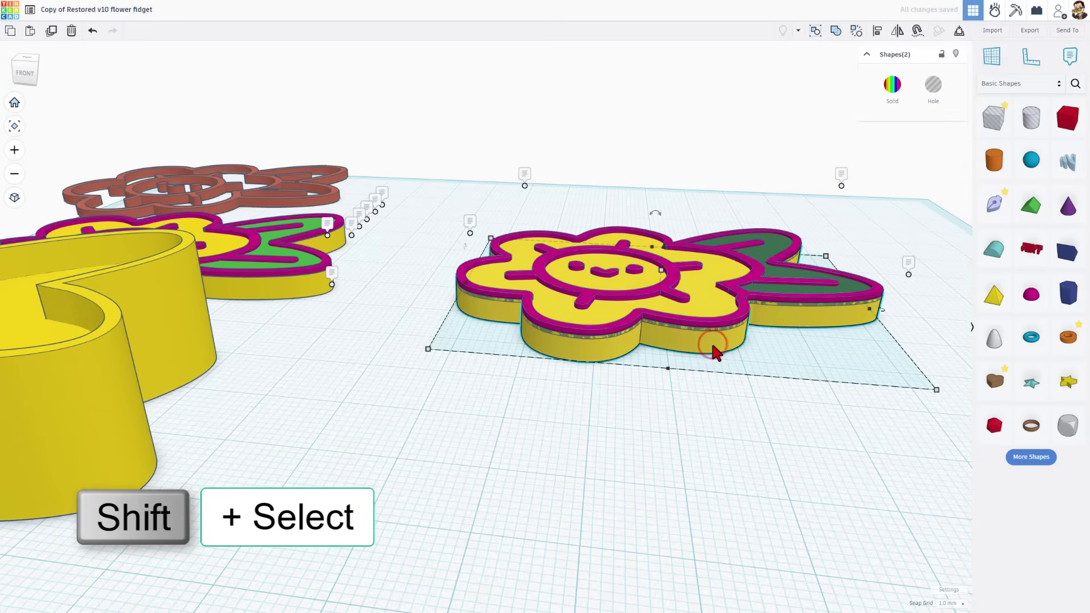
key(l)
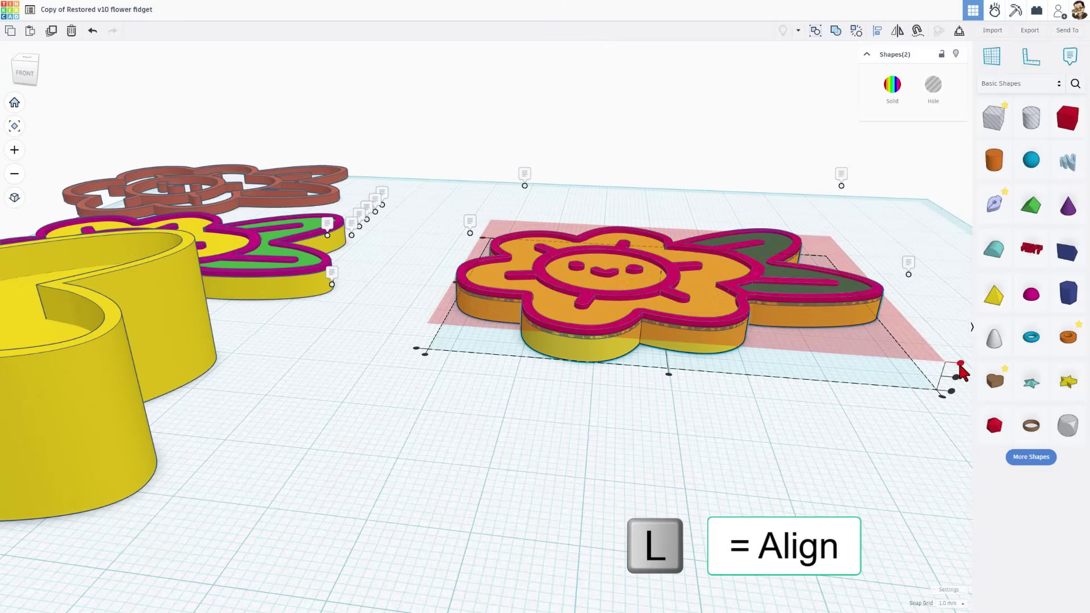
click(960, 364)
click(808, 393)
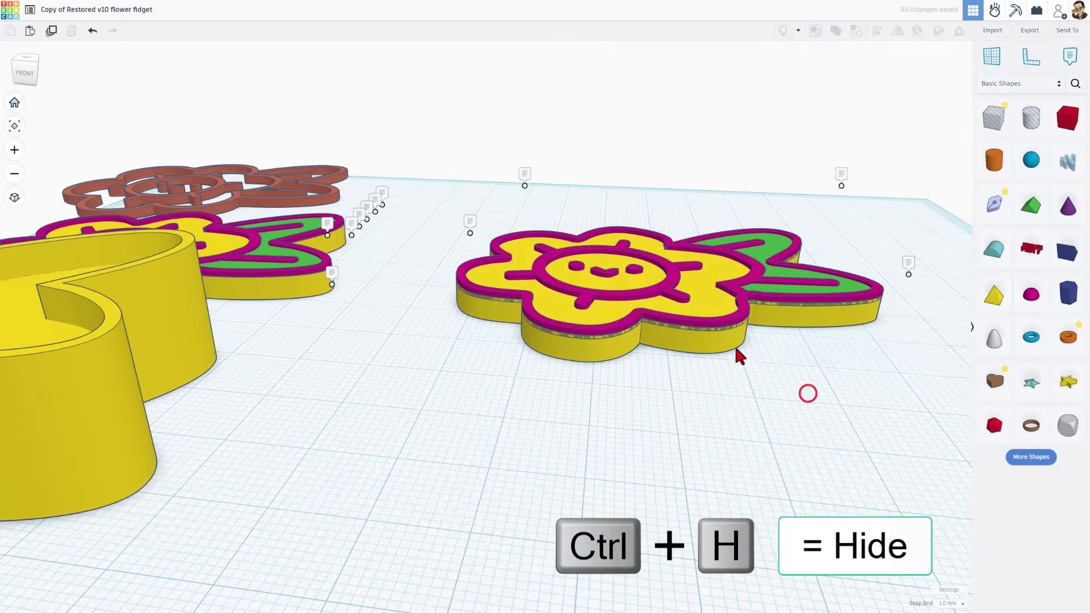
Step: Hide the solid magenta outline and the solid green leaves of the copied key top
click(662, 301)
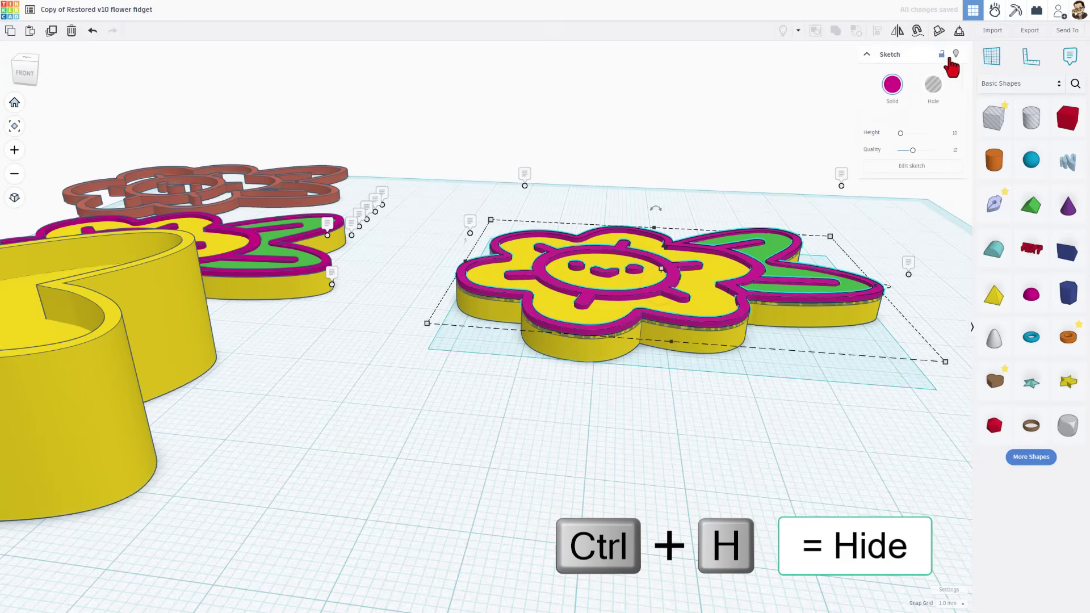
click(959, 54)
click(797, 276)
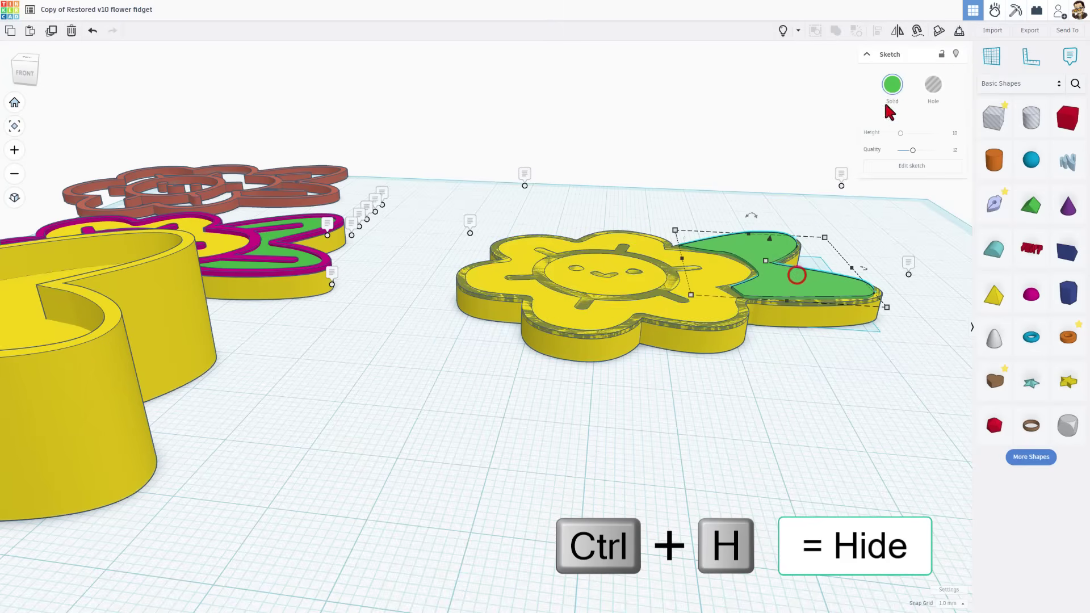
click(956, 54)
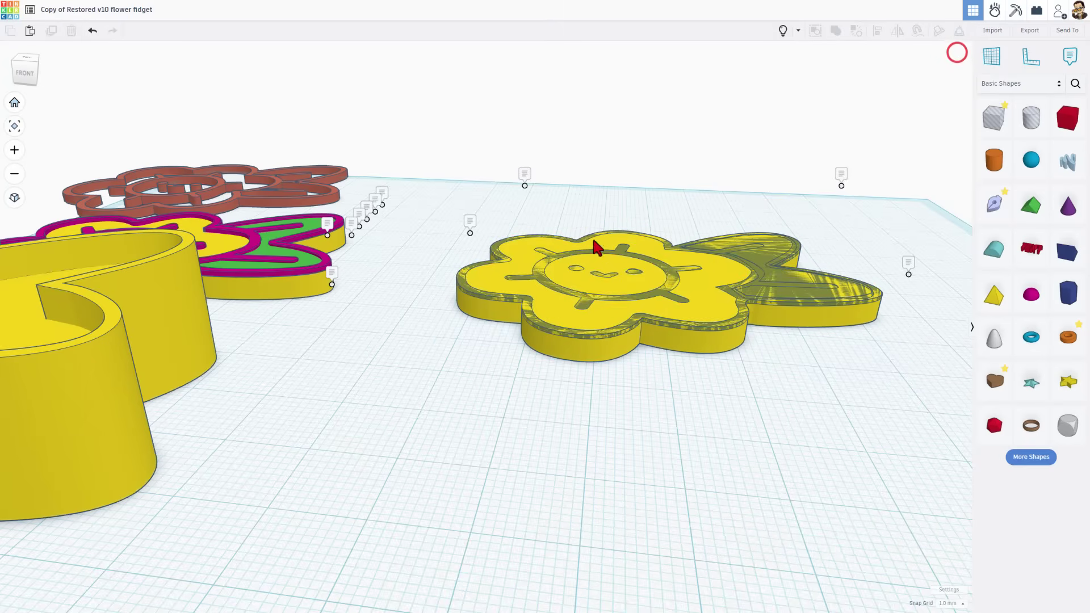
Step: Try to cut the outline and leaf holes into the copied key top's yellow base with a union group
click(522, 193)
click(614, 233)
drag(514, 218, 770, 367)
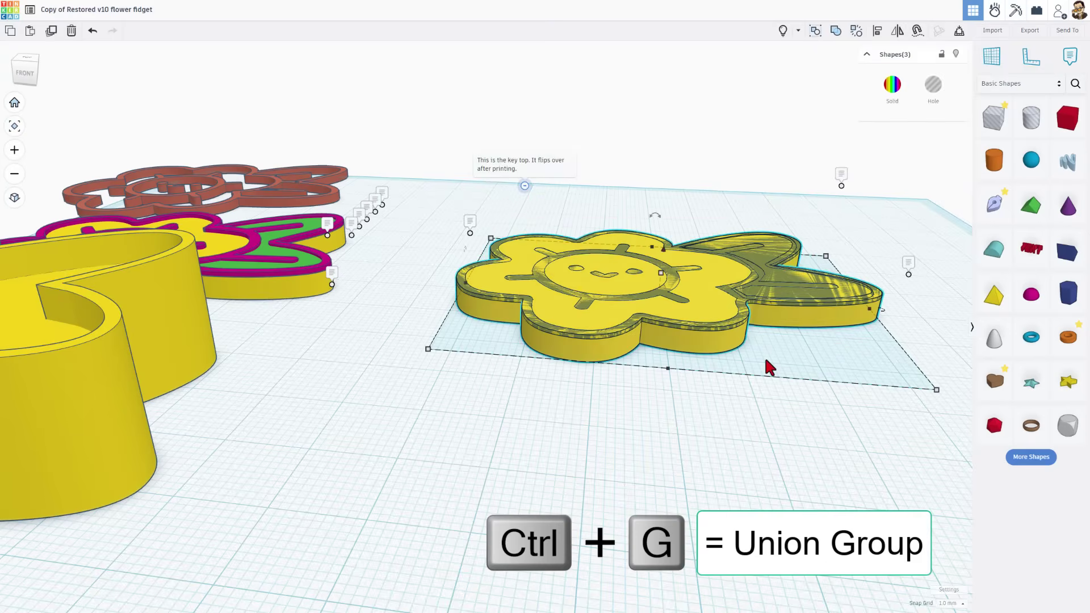
key(ctrl+g)
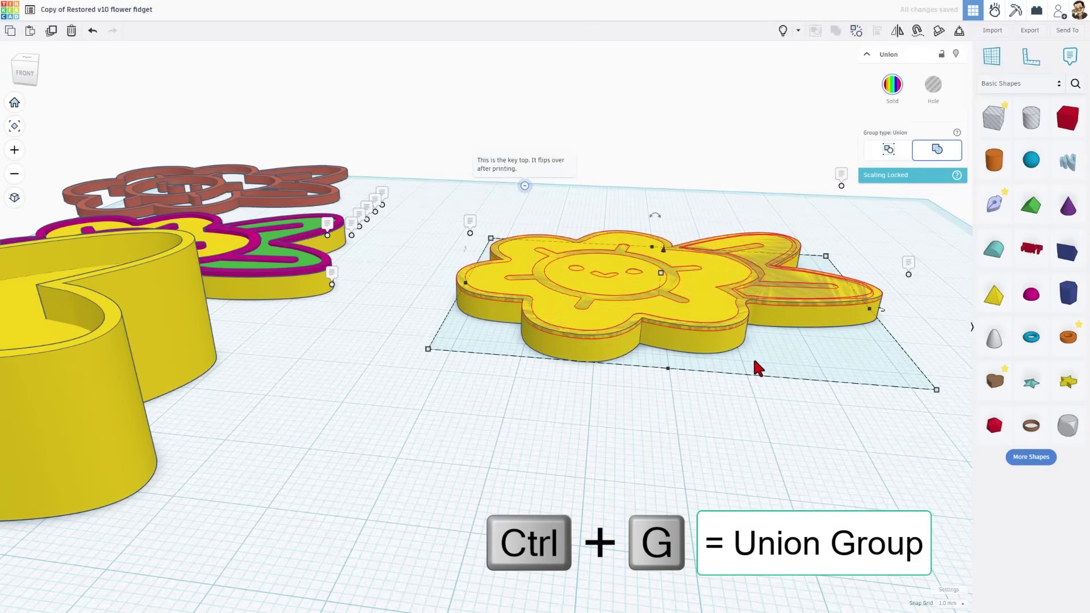
Step: Inspect the cut edges of the unioned key top up close and ungroup it
right_drag(662, 360, 660, 384)
scroll(658, 341, up, 5)
right_drag(579, 346, 657, 450)
key(ctrl+shift+g)
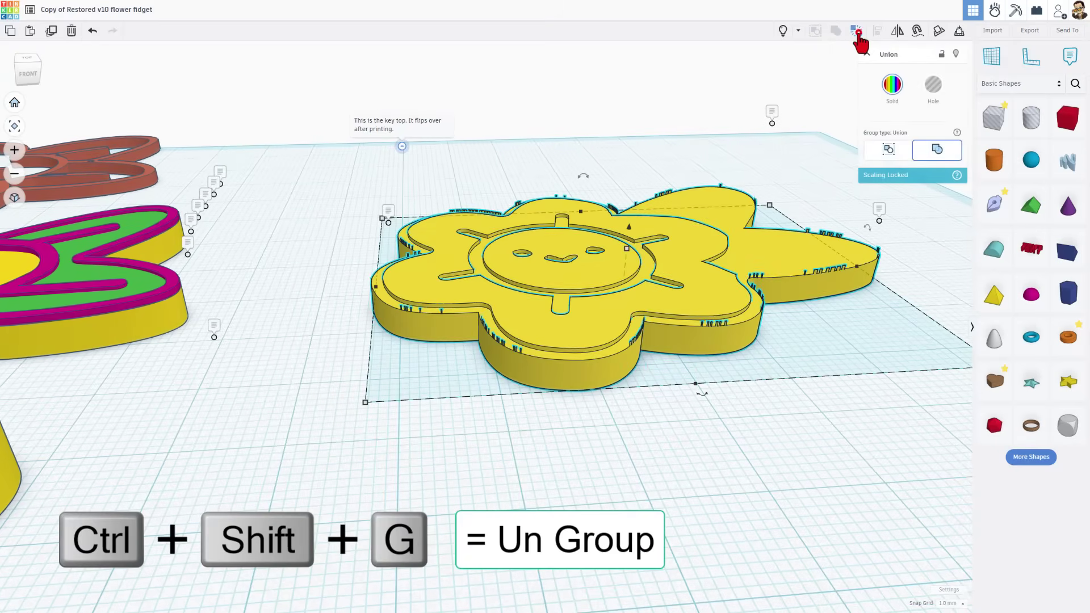
click(857, 30)
Step: Ungroup the copied key top's yellow base union into its component shapes
click(750, 347)
click(738, 325)
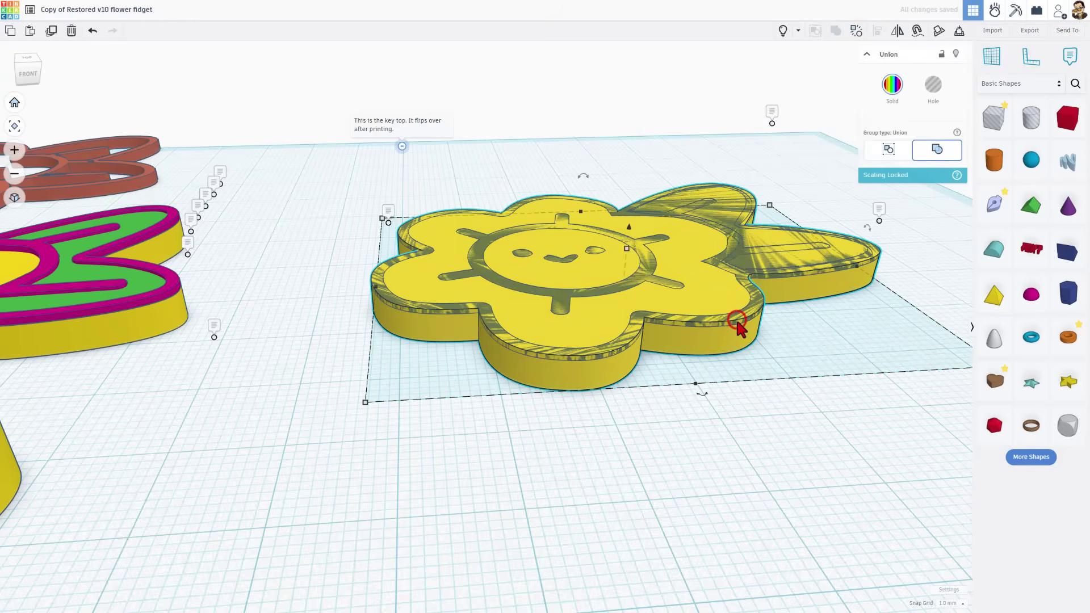
click(856, 30)
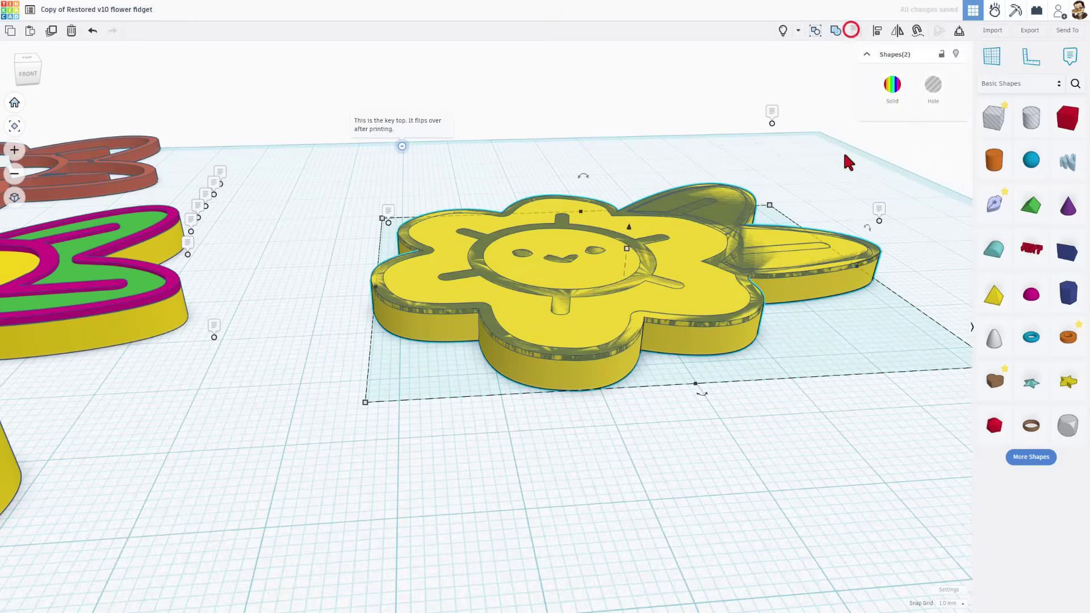
Step: Edit the copied key top's outline hole sketch, setting its stroke alignment to Center and its width to 2.8
click(795, 414)
click(754, 316)
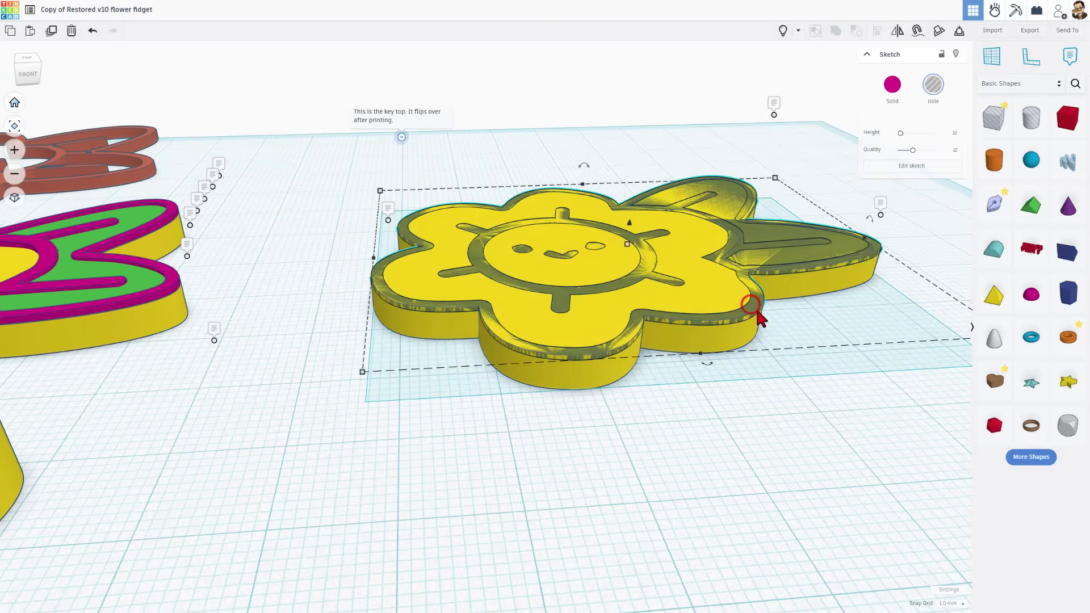
right_drag(745, 367, 751, 302)
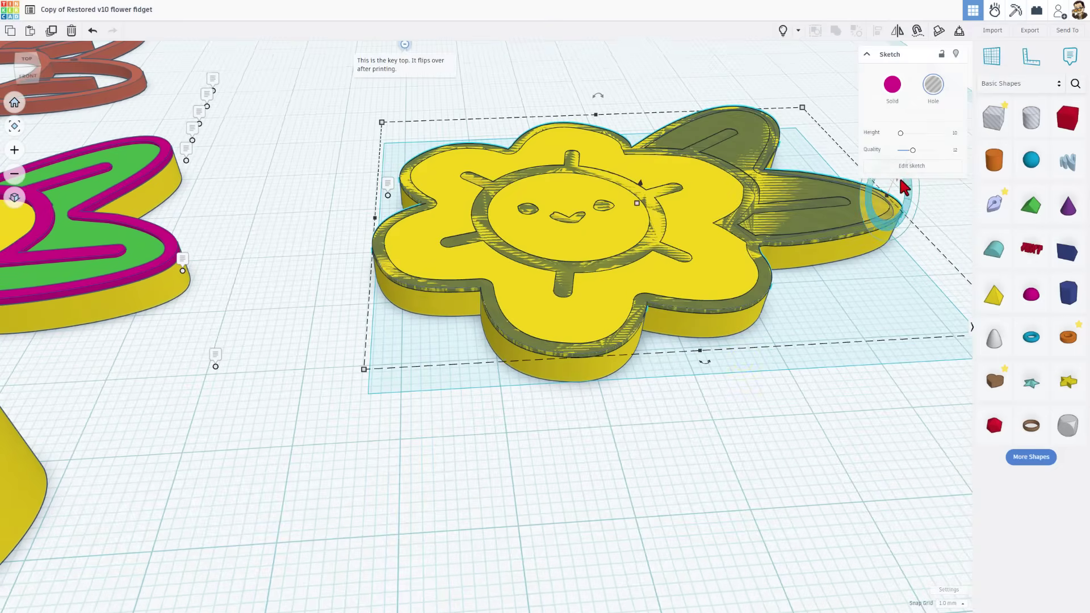
click(908, 169)
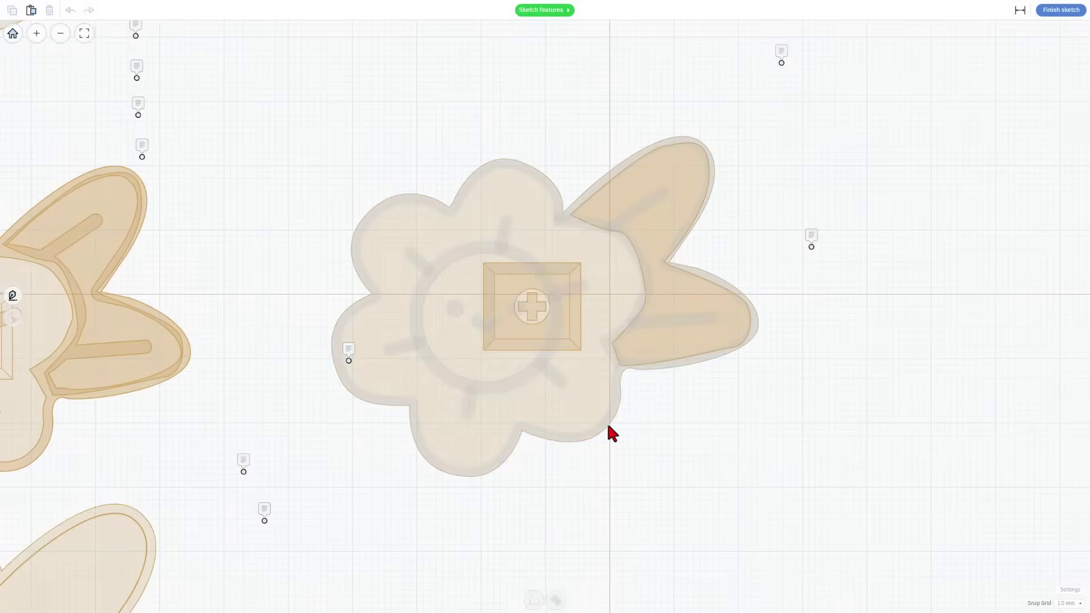
click(609, 425)
click(556, 600)
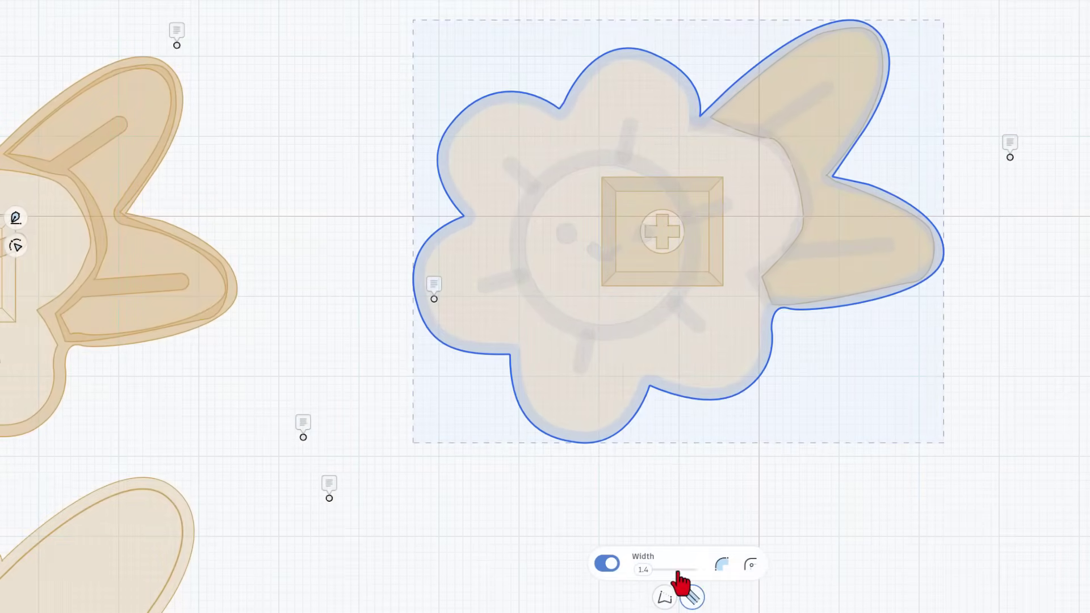
click(722, 565)
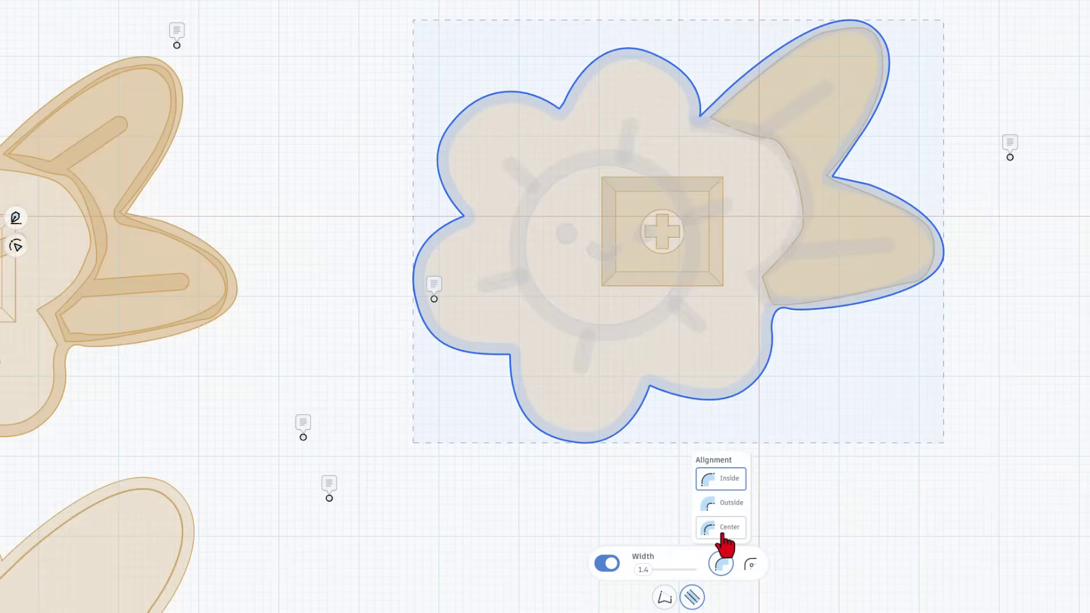
click(724, 534)
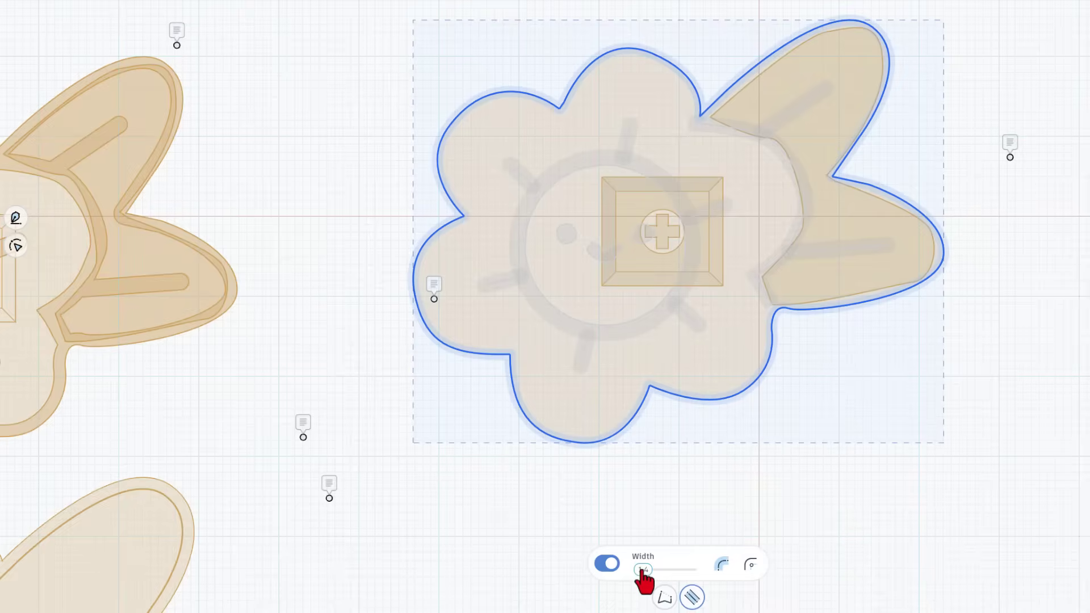
drag(642, 568, 644, 571)
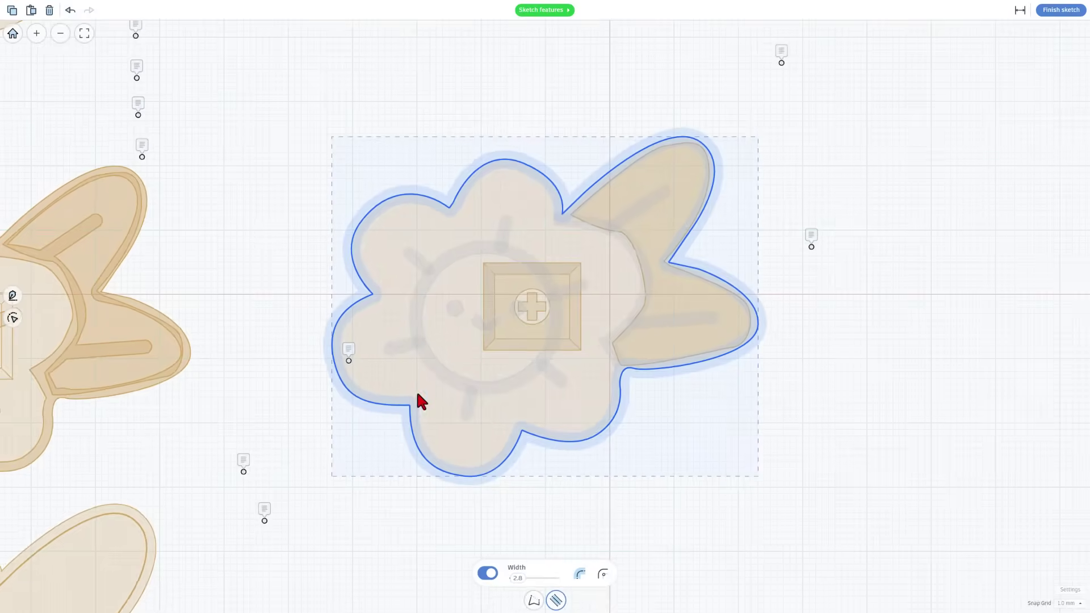
click(1057, 10)
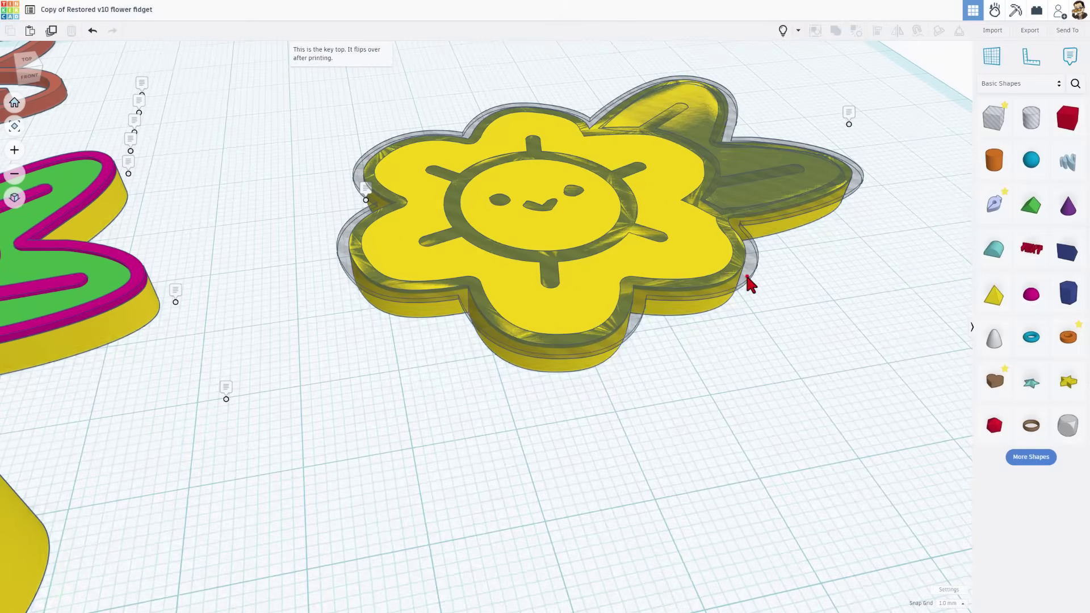
Step: Check the widened outline hole against the base edge and union-group the yellow base with its outline and leaf holes
click(747, 278)
right_drag(606, 404, 643, 379)
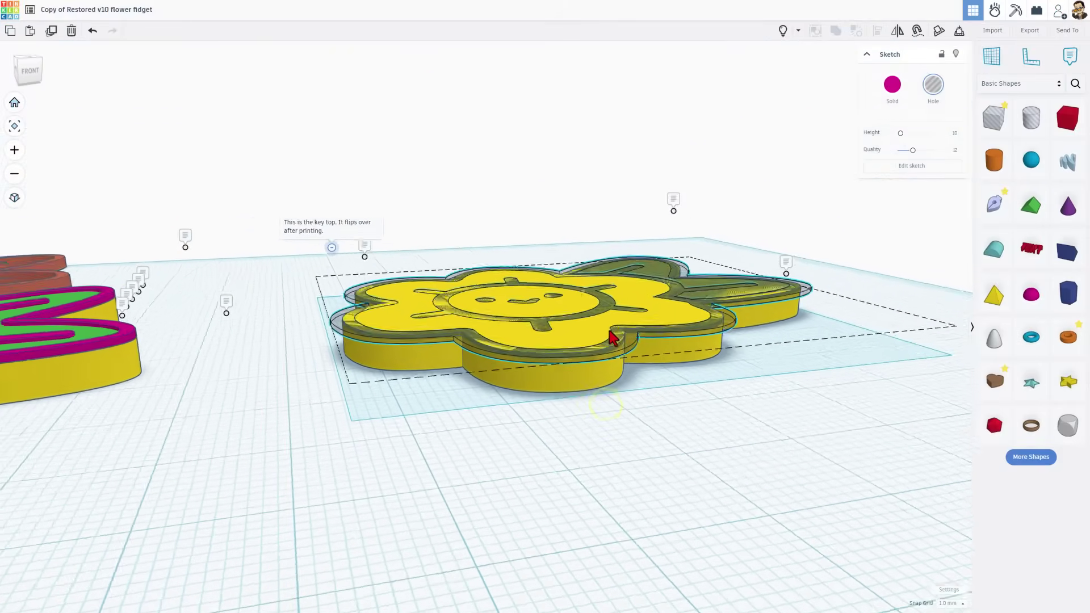
right_drag(610, 338, 435, 397)
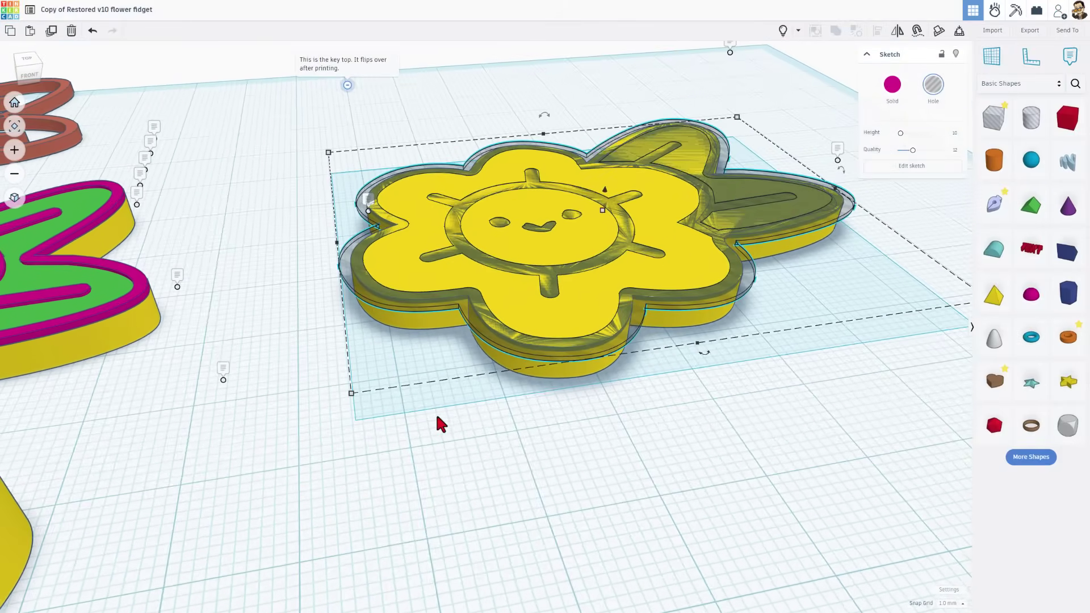
click(599, 419)
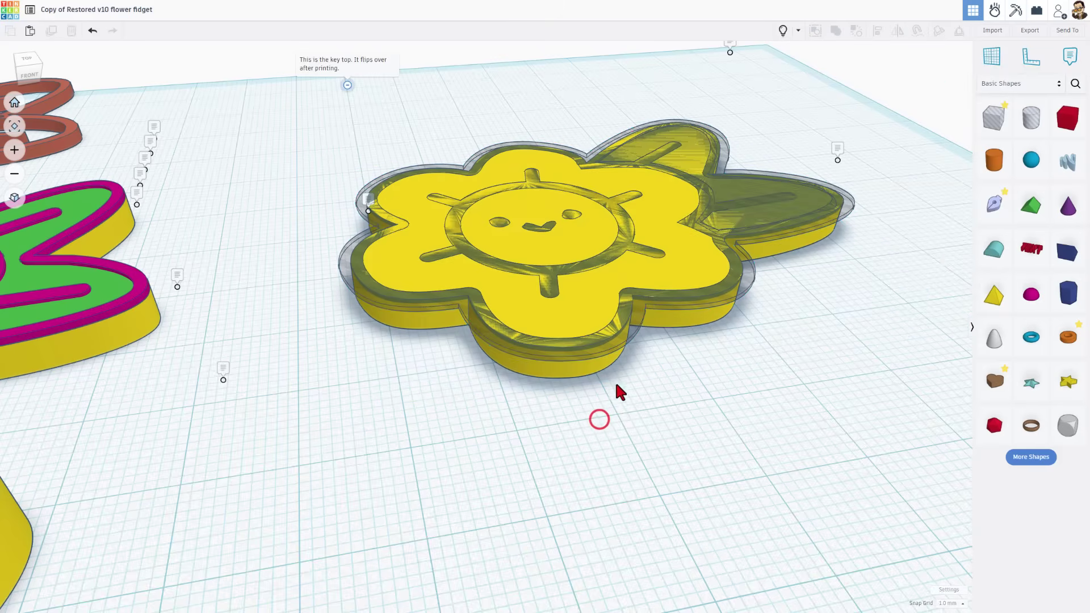
mouse_move(338, 133)
mouse_down()
mouse_move(537, 239)
mouse_move(611, 394)
mouse_up()
drag(443, 292, 755, 471)
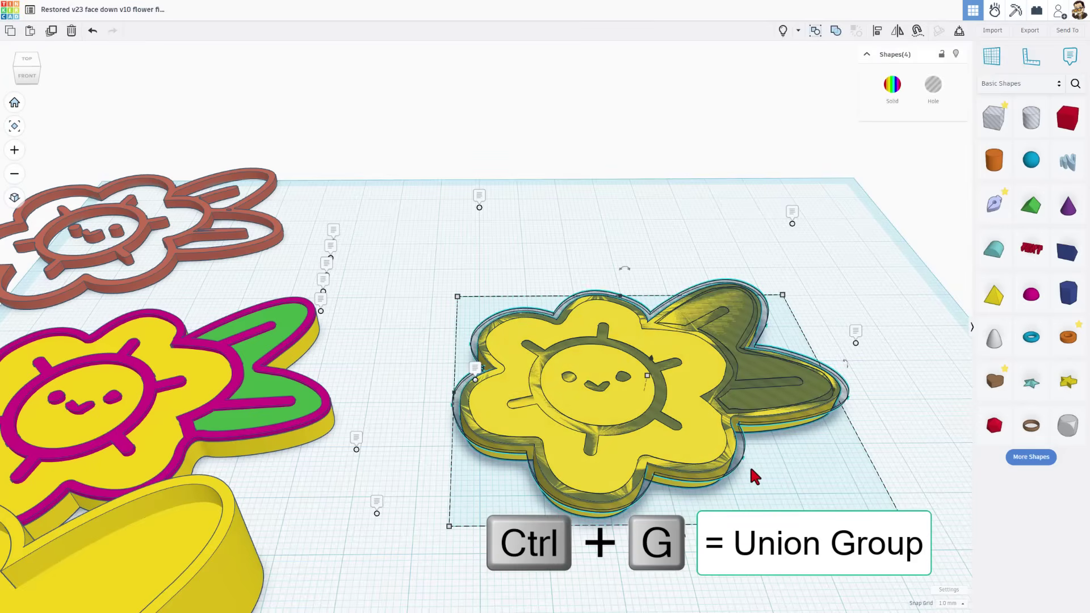
key(ctrl+g)
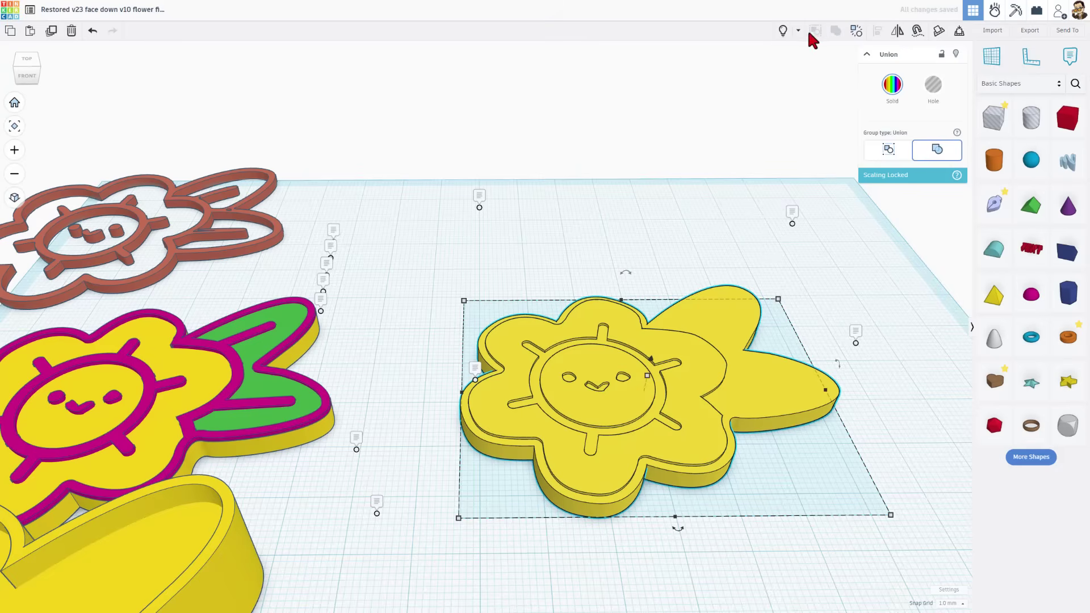
Step: Show all hidden parts and delete the solid green leaves of the copied key top
click(784, 31)
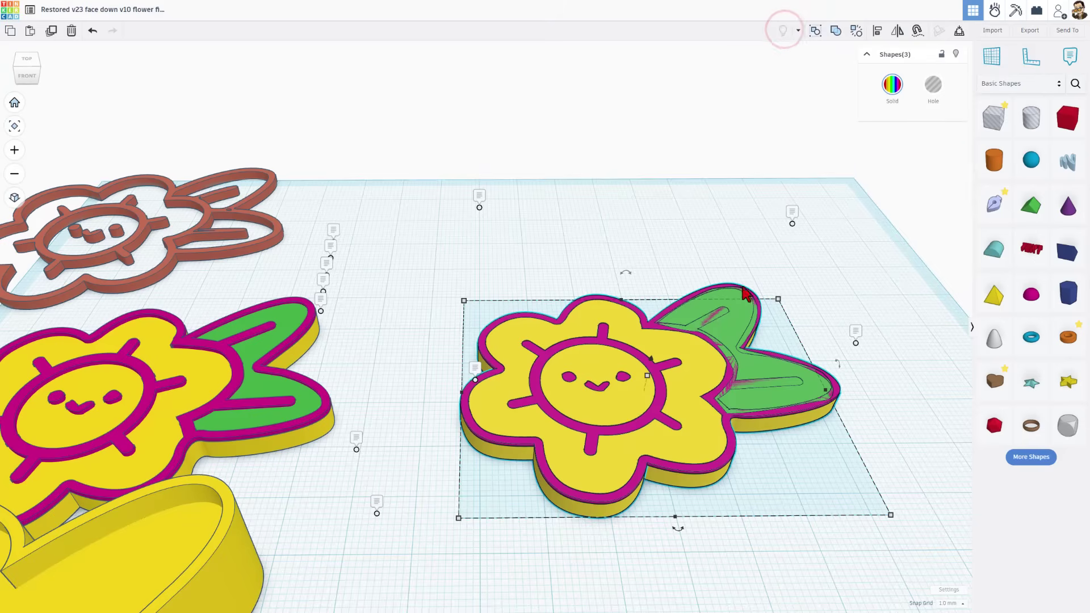
click(764, 287)
click(752, 360)
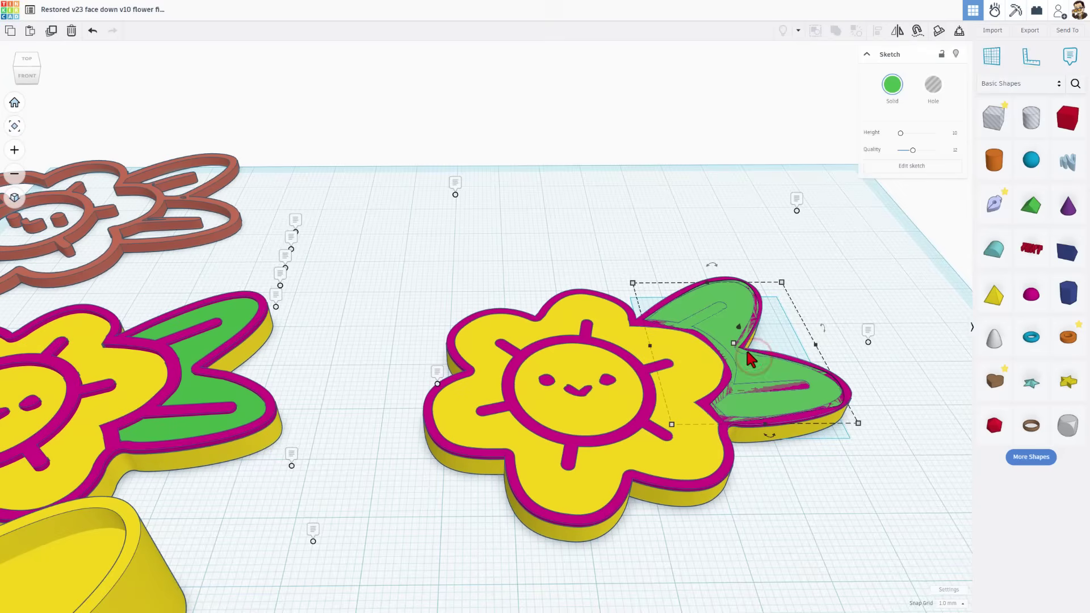
right_drag(747, 358, 733, 372)
drag(730, 372, 775, 370)
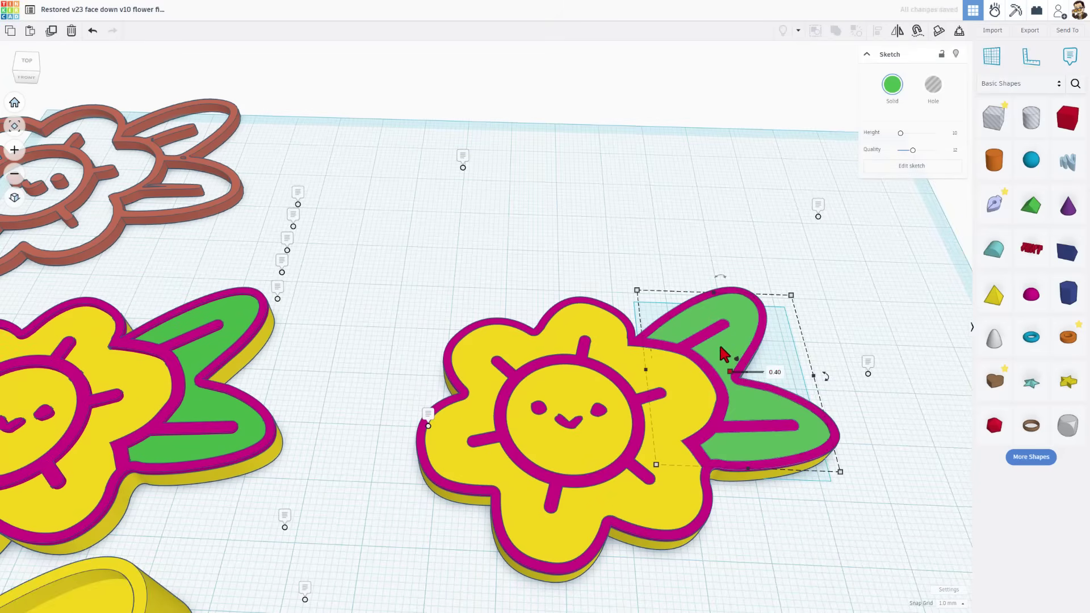
key(Delete)
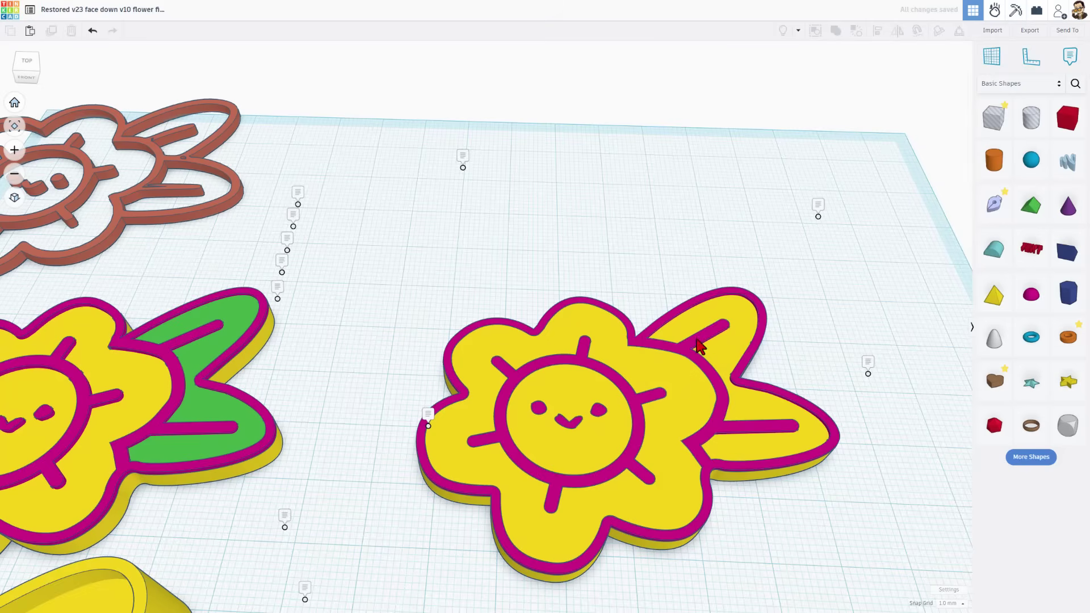
Step: Start a new sketch over the copied key top's leaf area with the snap grid set to Off
right_drag(663, 311, 679, 263)
right_drag(747, 243, 661, 208)
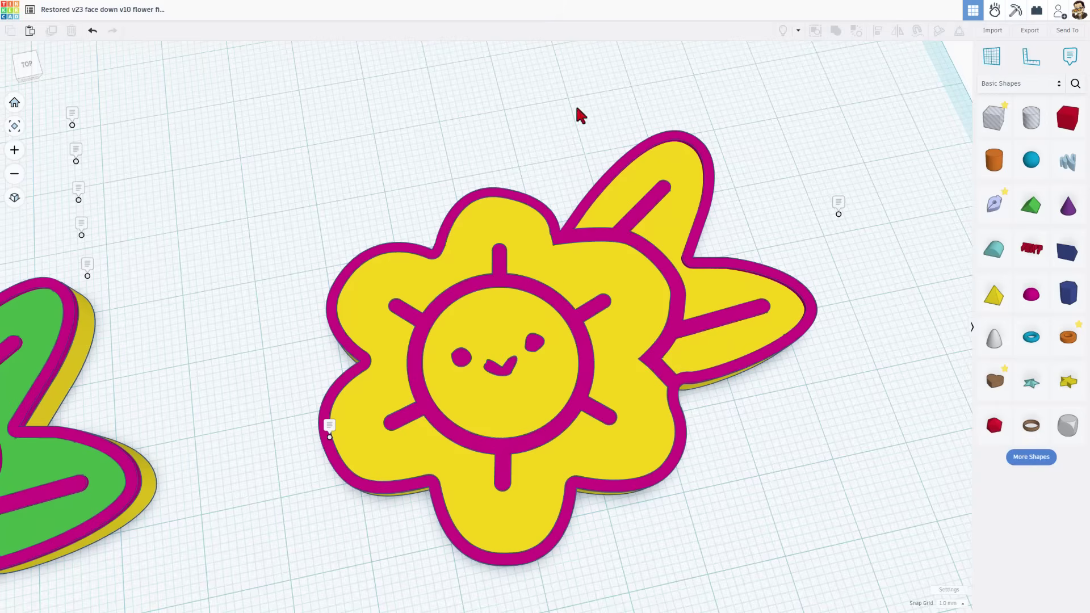
click(988, 62)
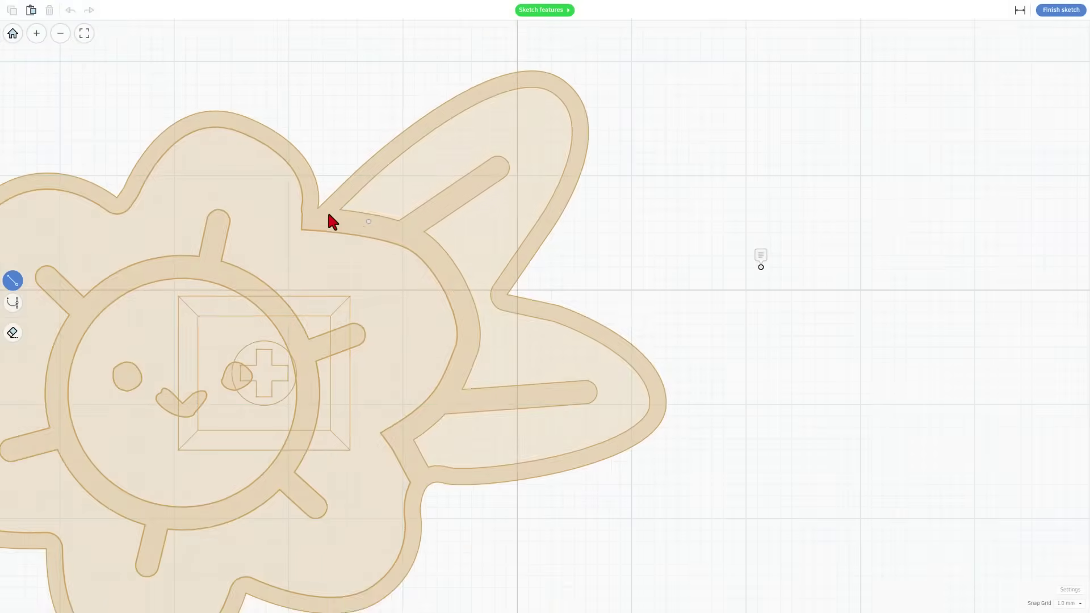
scroll(334, 222, up, 5)
scroll(343, 208, down, 2)
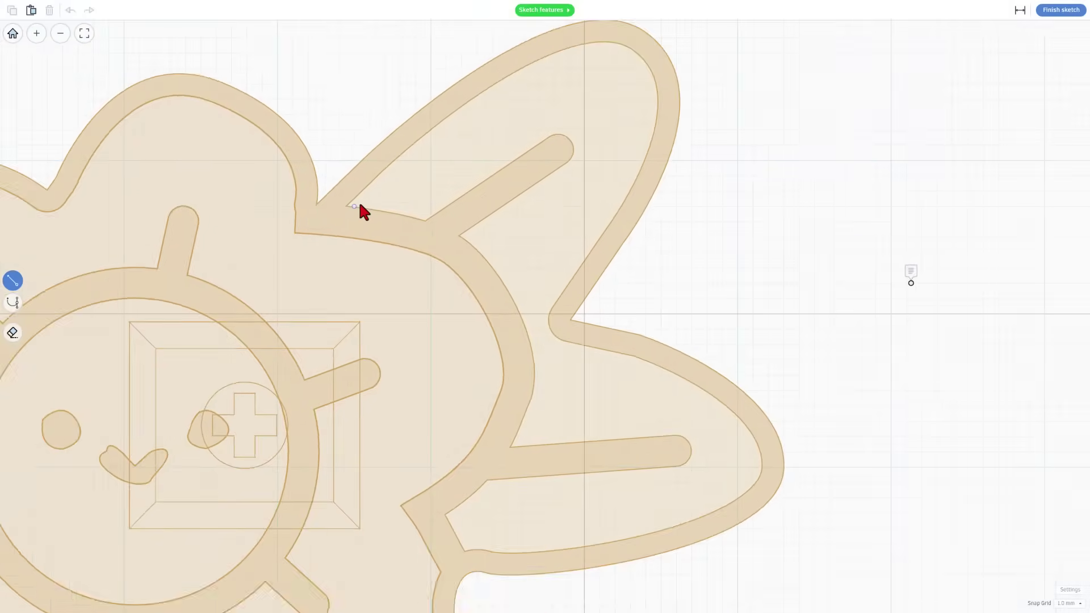
click(1076, 605)
click(1064, 506)
scroll(347, 222, up, 1)
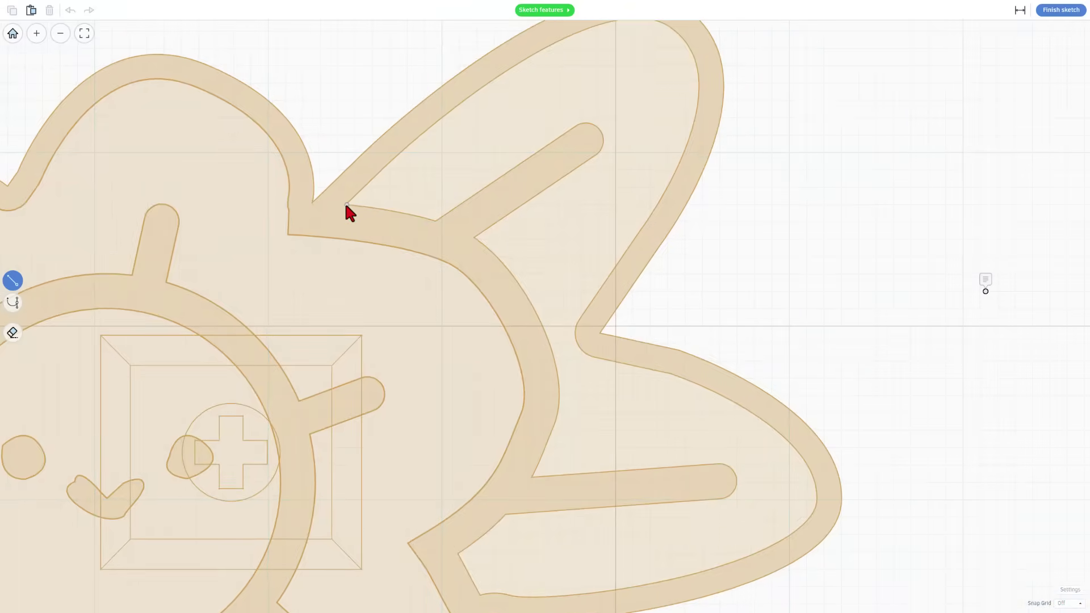
Step: Trace the upper leaf's inner outline edge with Bezier curves, from its corner at the petal around the tip and through the leaf notch
scroll(345, 205, down, 4)
click(346, 205)
key(2)
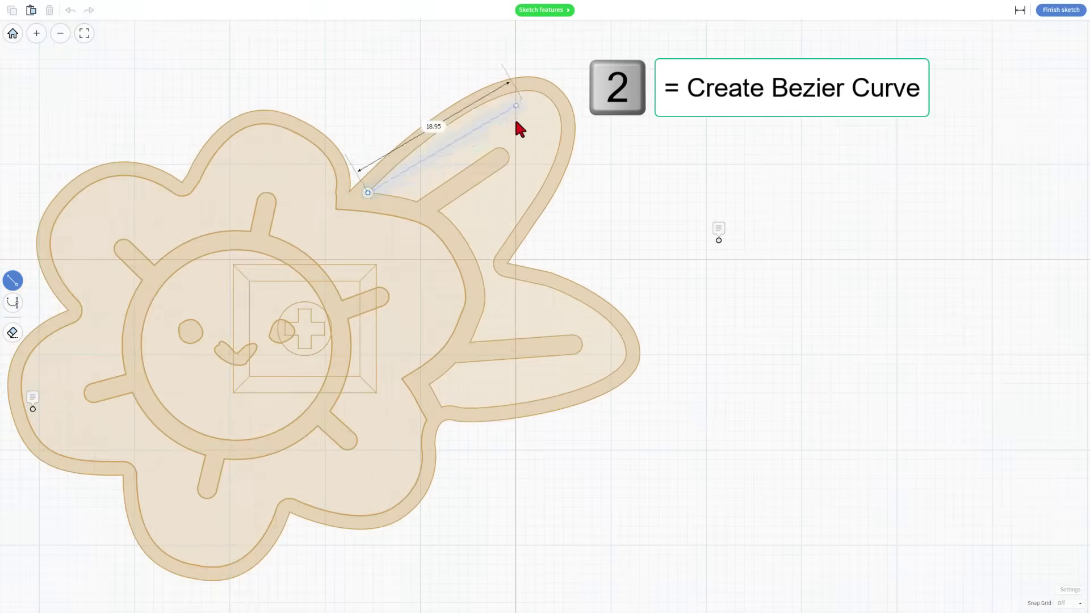
key(2)
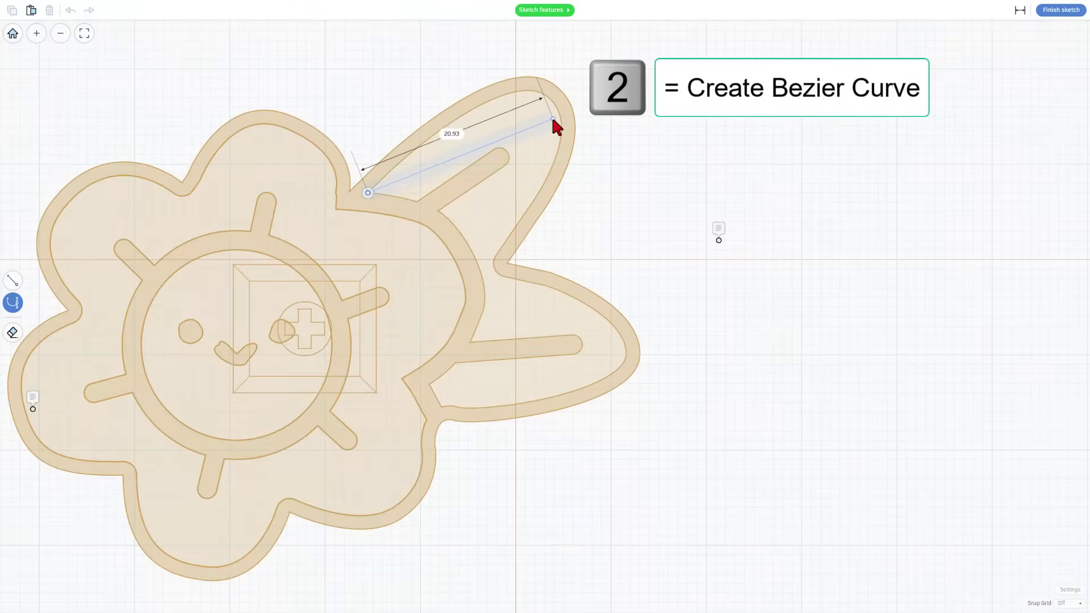
click(549, 99)
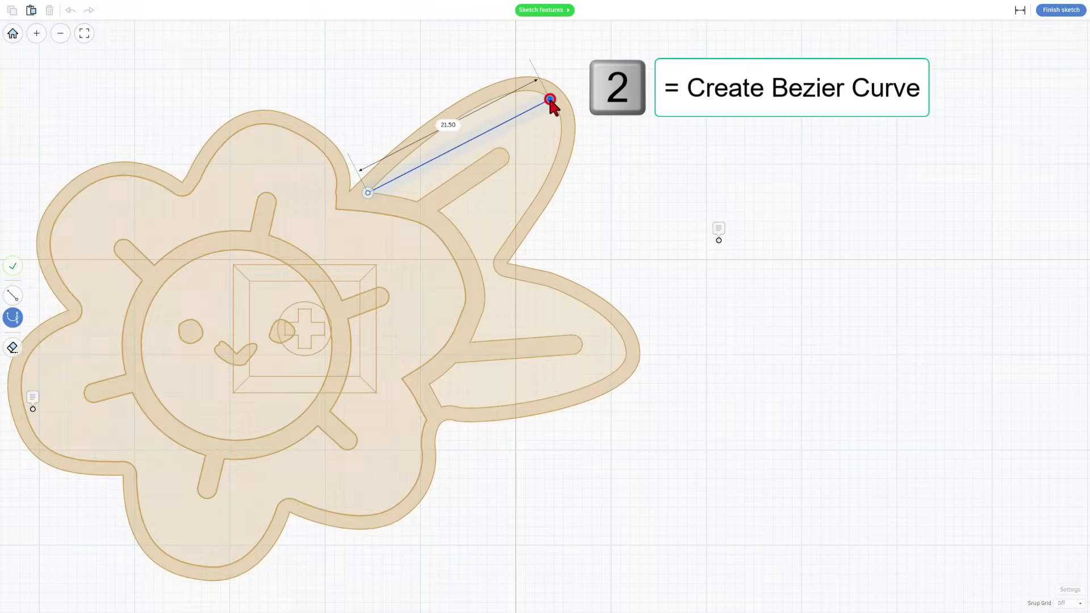
drag(549, 99, 591, 144)
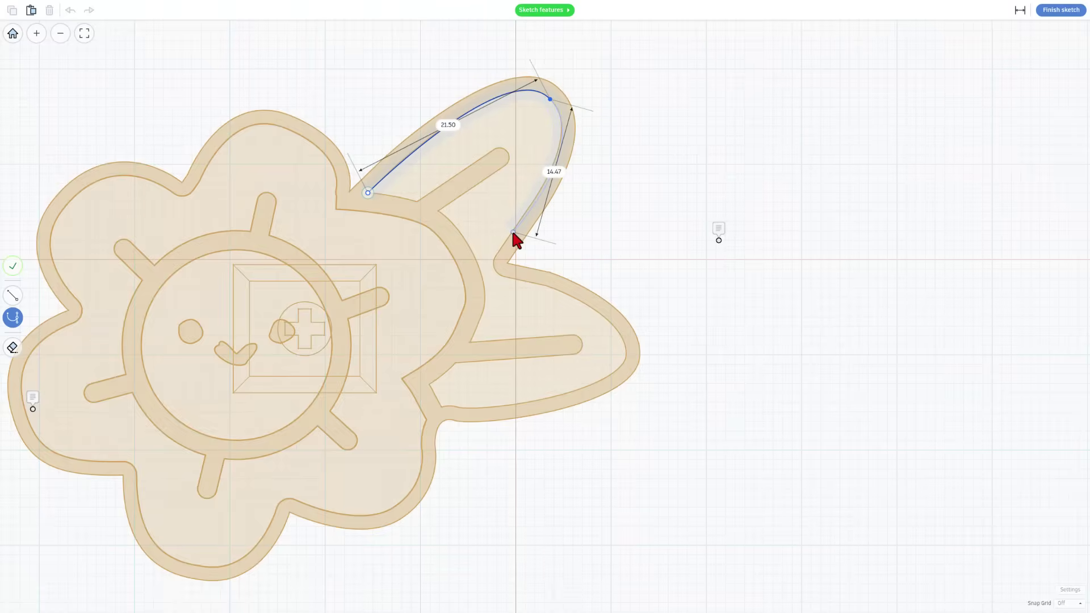
drag(513, 224, 547, 289)
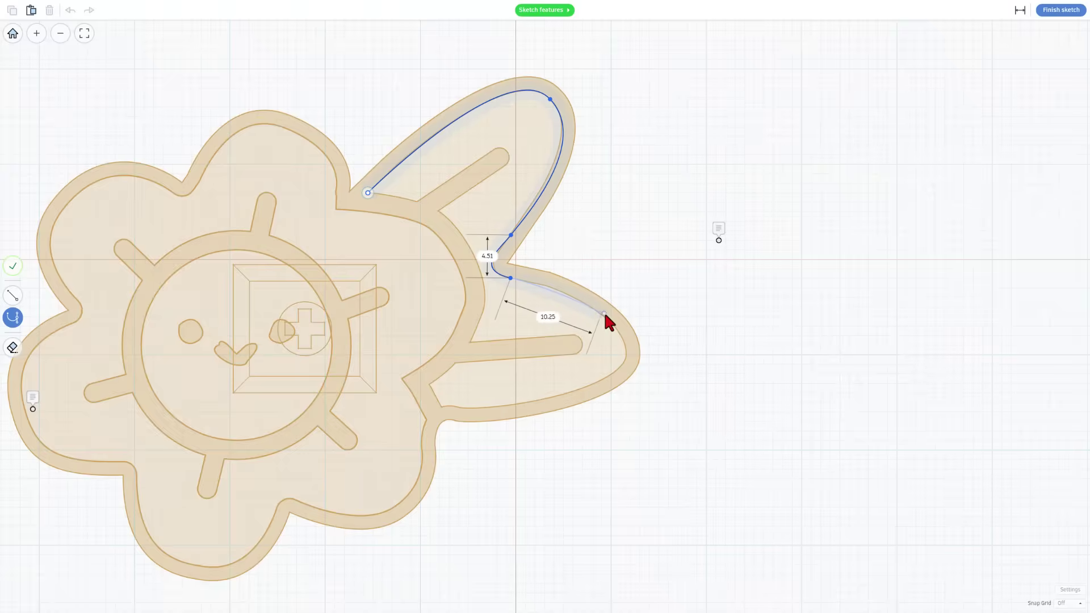
Step: Continue the path around the lower leaf's tip and along its lower edge to the base of its vein
drag(605, 317, 624, 334)
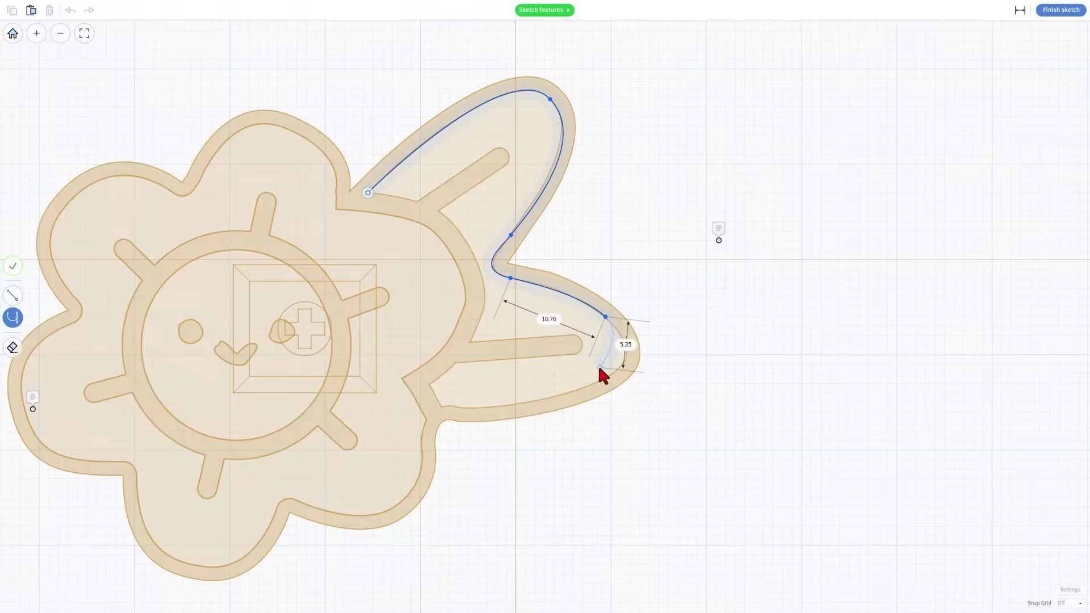
drag(610, 374, 583, 379)
drag(484, 407, 430, 405)
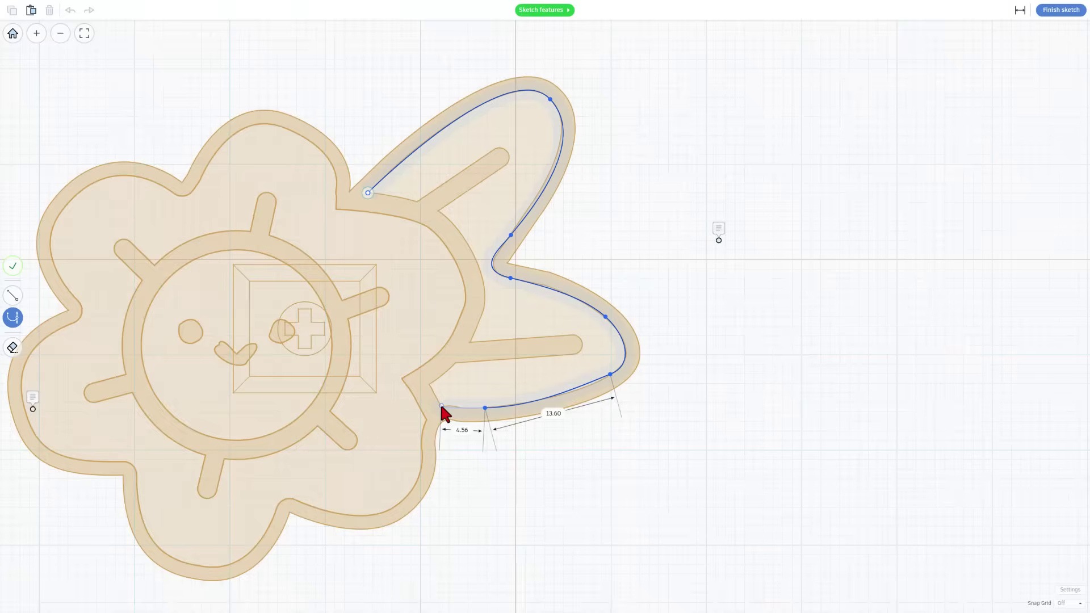
drag(441, 408, 441, 405)
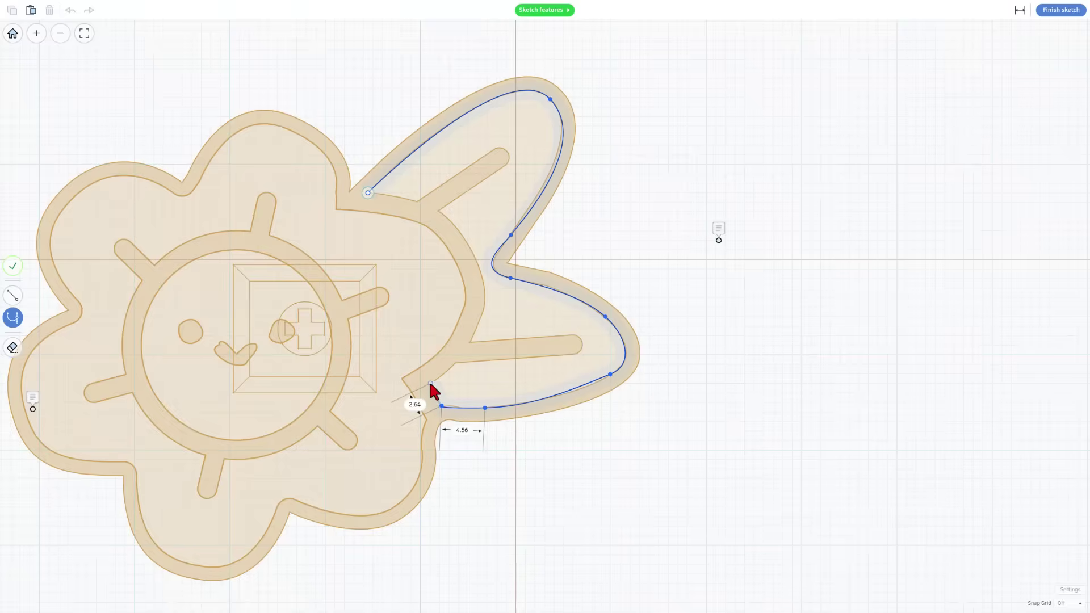
click(430, 385)
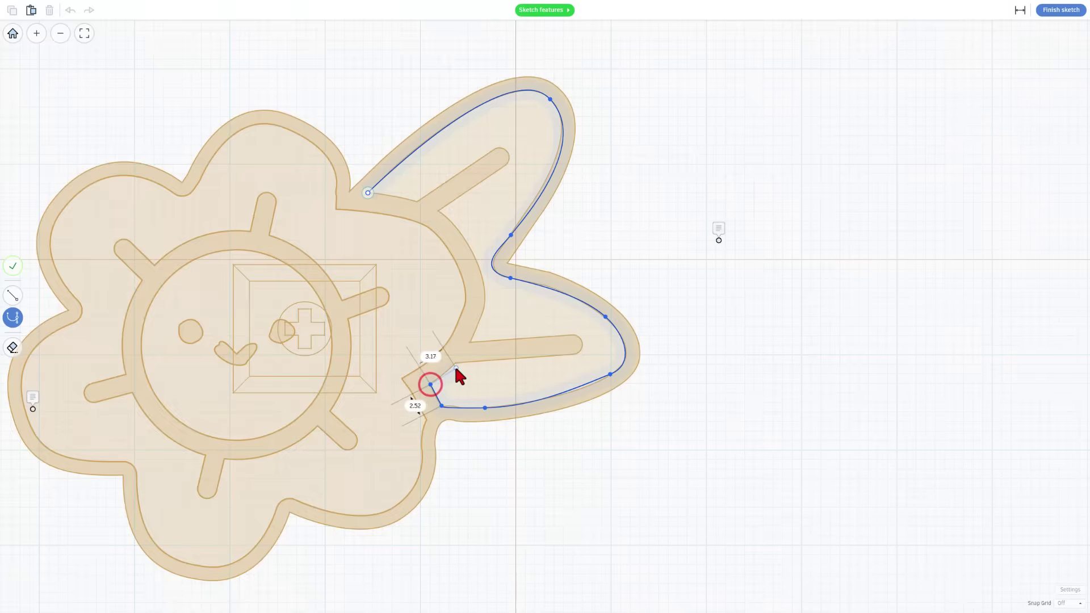
click(456, 363)
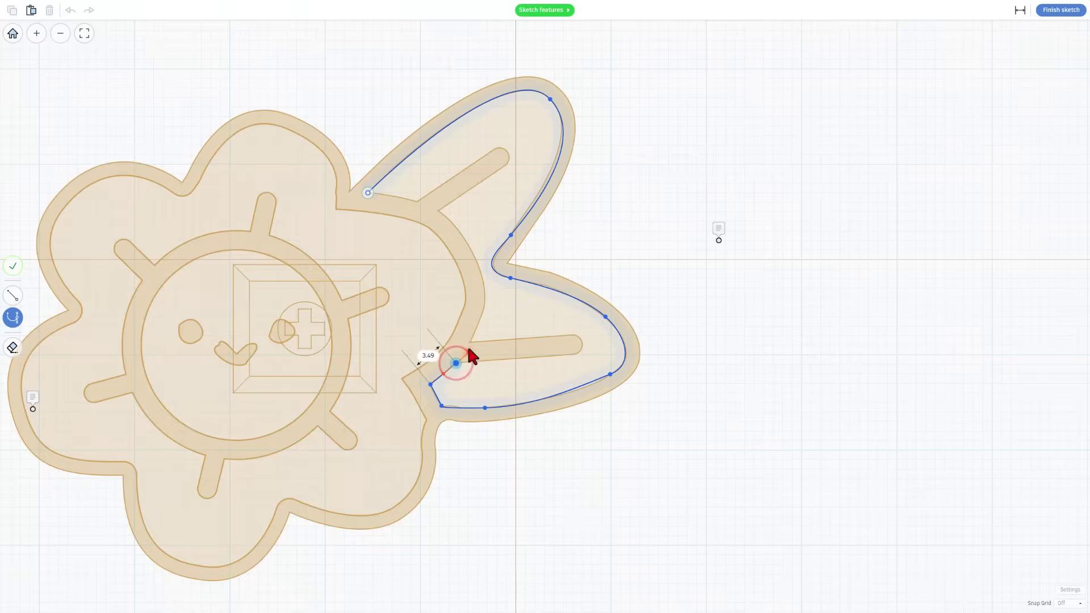
Step: Trace the lower leaf's vein with a straight lower edge, Bezier curves around its rounded tip, and back to the vein's upper base corner
key(1)
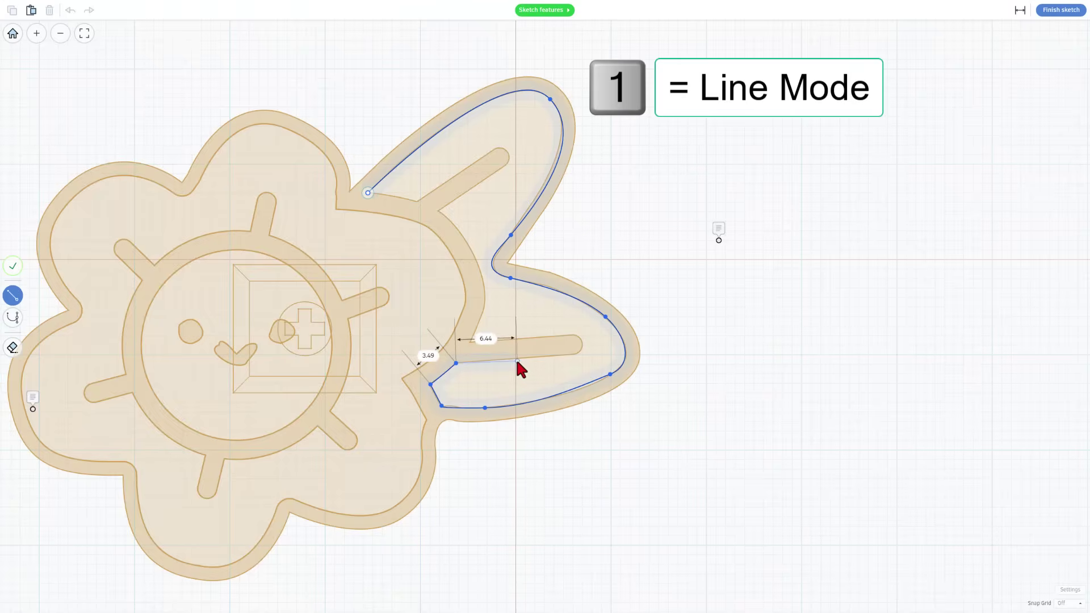
key(2)
click(567, 355)
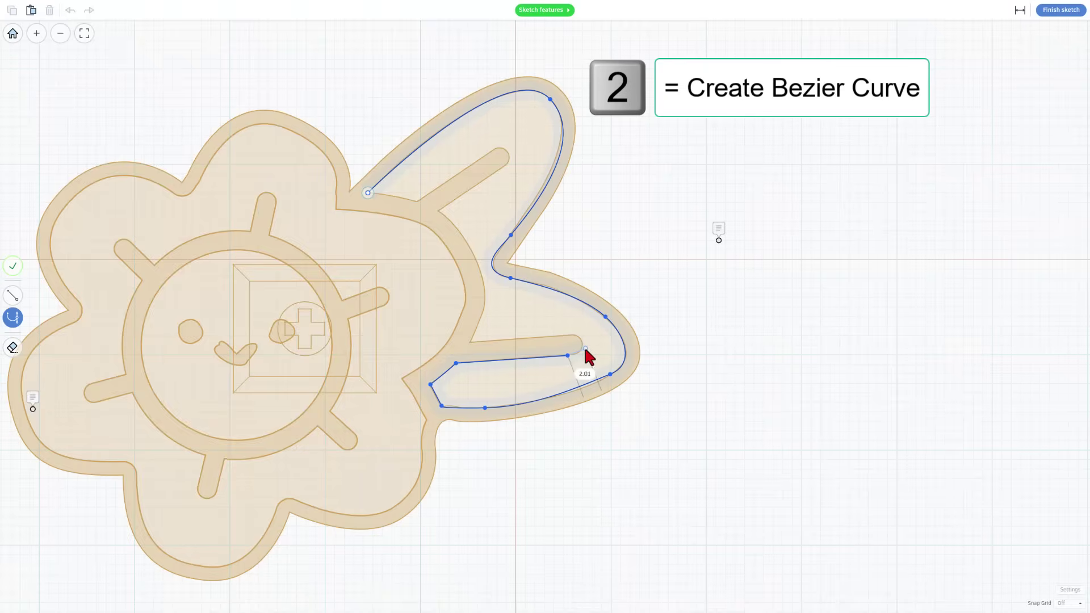
click(582, 345)
drag(573, 336, 554, 338)
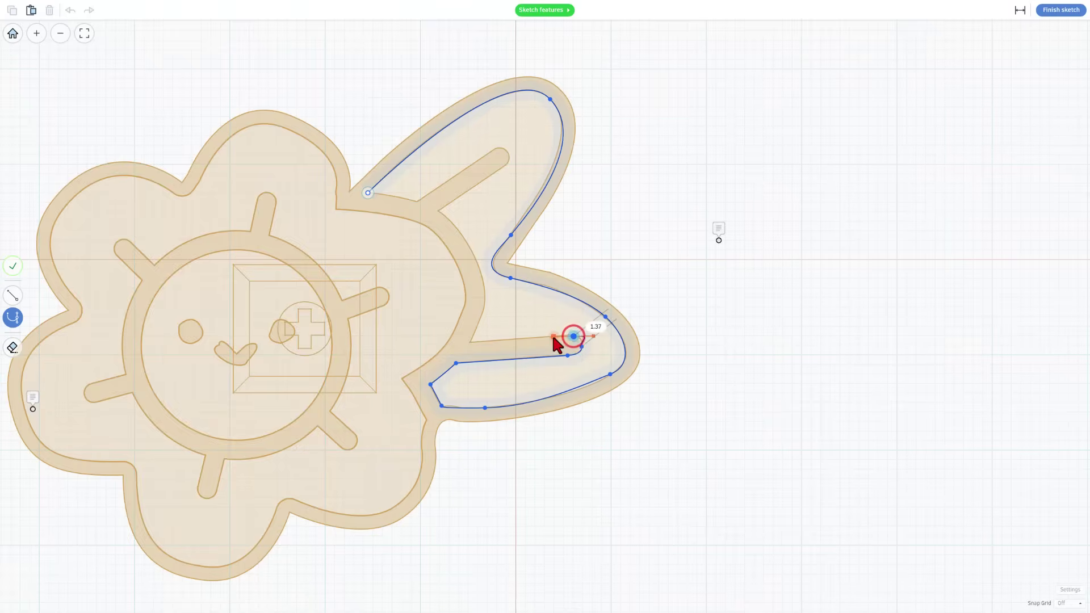
click(472, 341)
Step: Continue the path along the petal edge, around the upper leaf's vein, and close it at the starting corner
drag(484, 285, 476, 275)
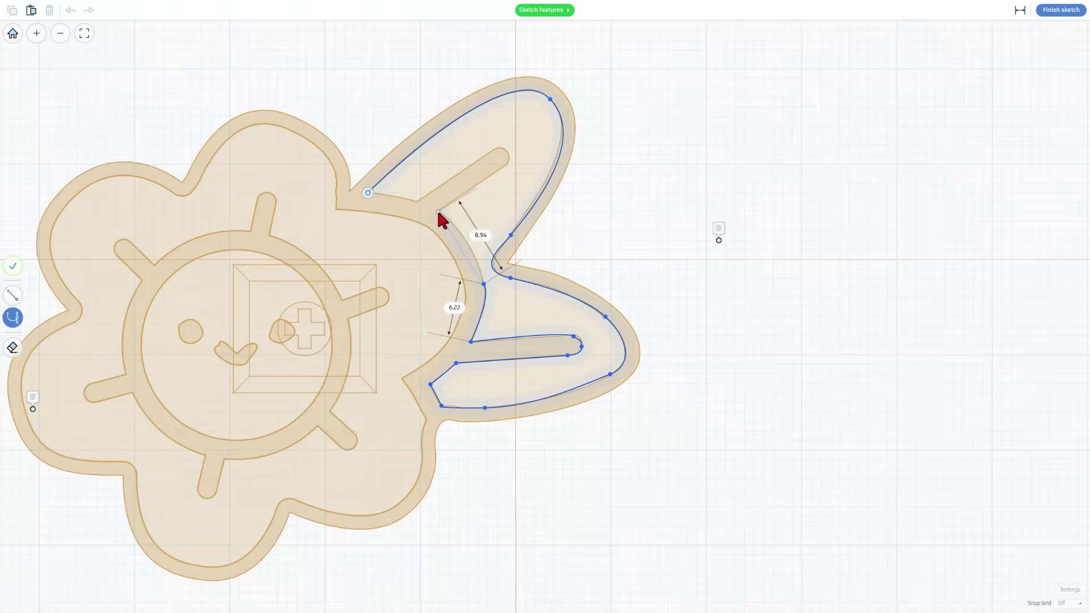
drag(438, 212, 413, 217)
key(1)
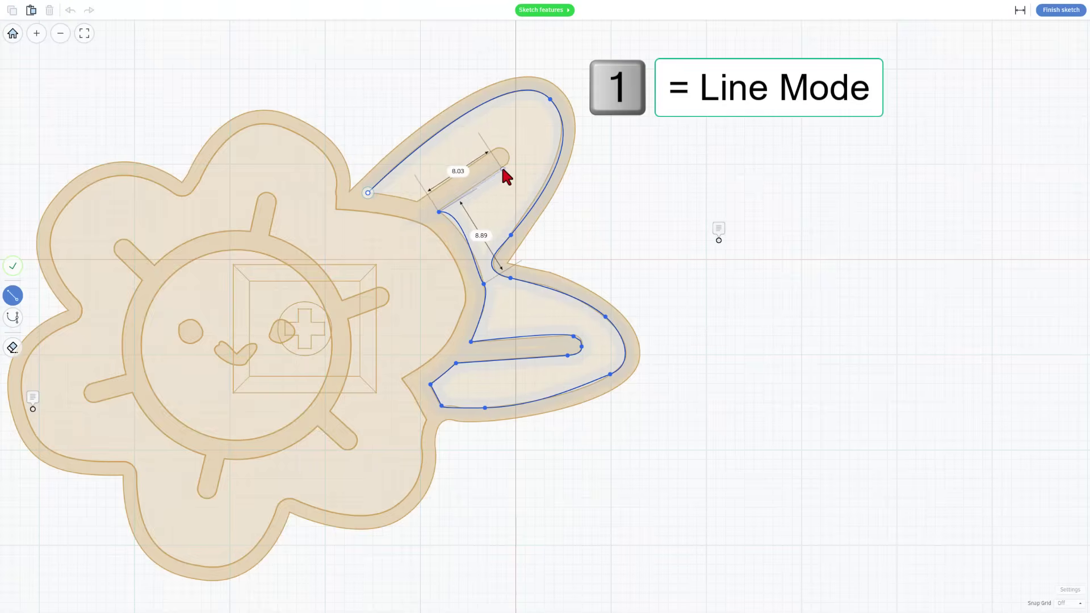
click(502, 166)
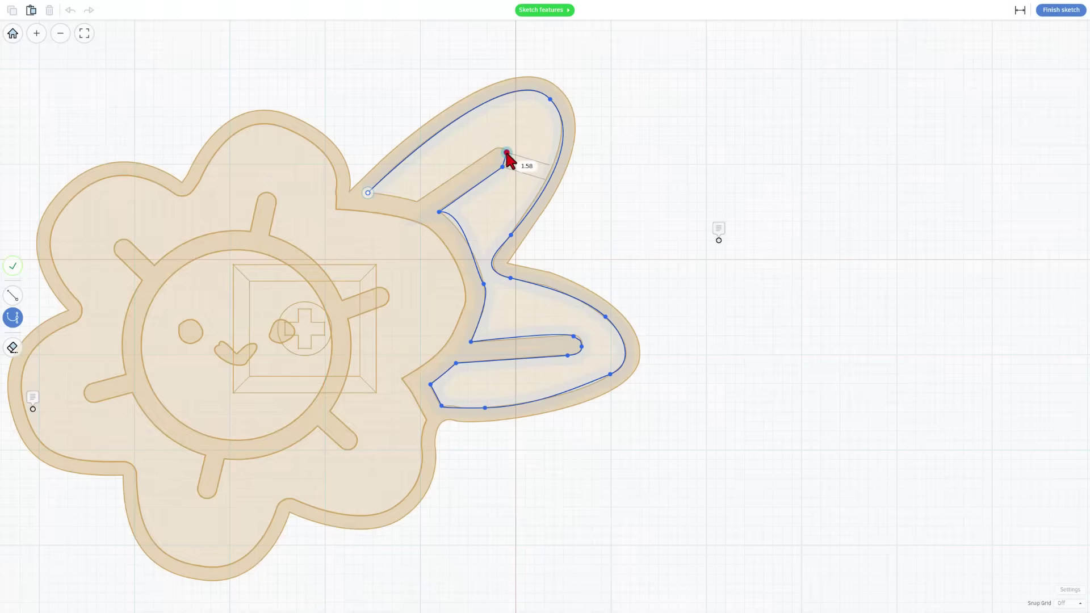
click(506, 152)
click(493, 151)
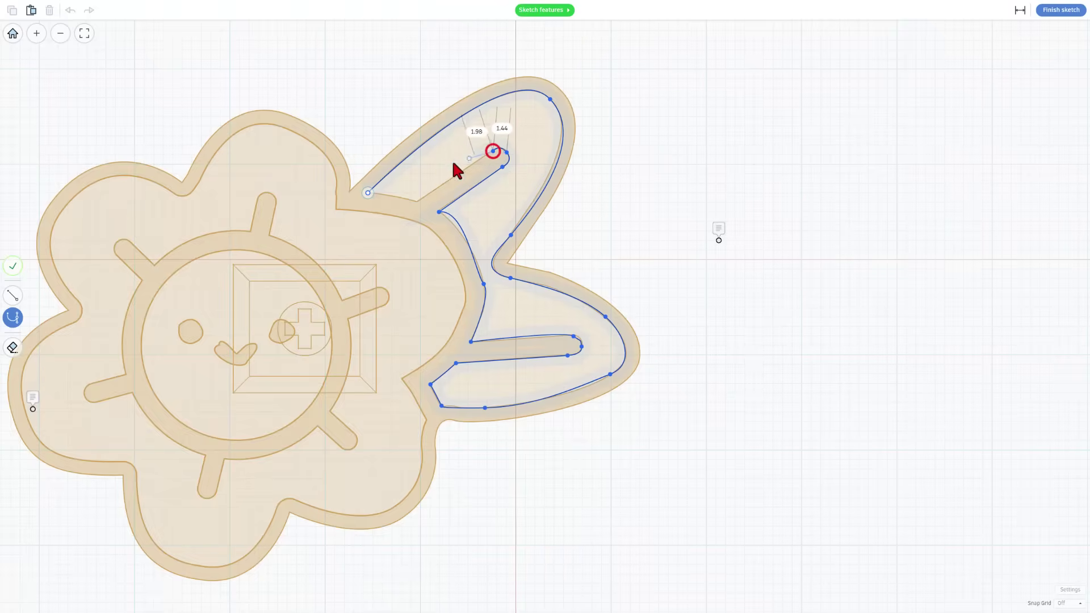
click(419, 201)
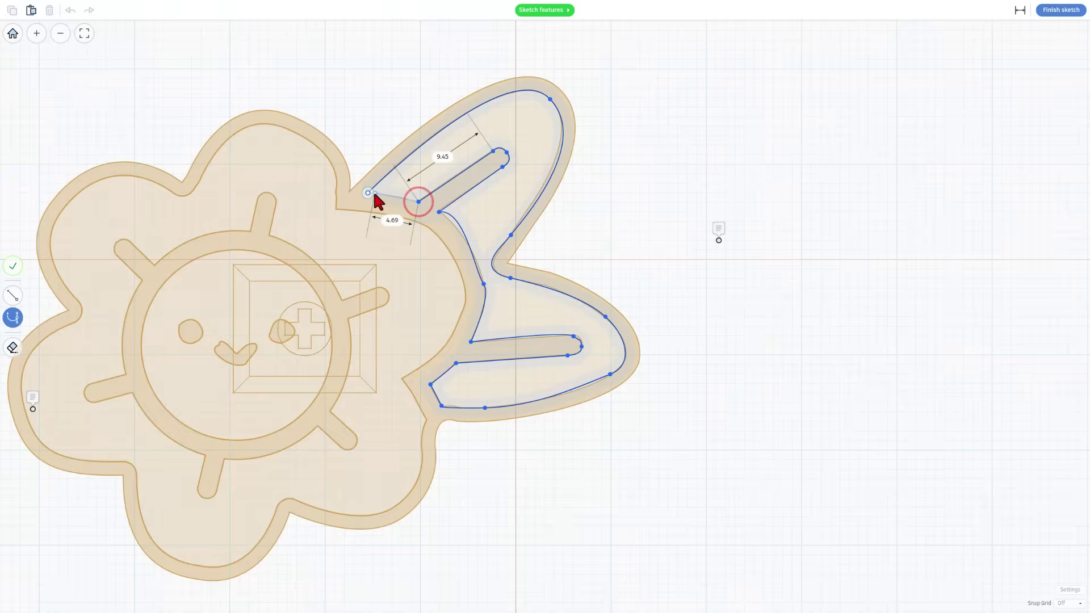
click(370, 193)
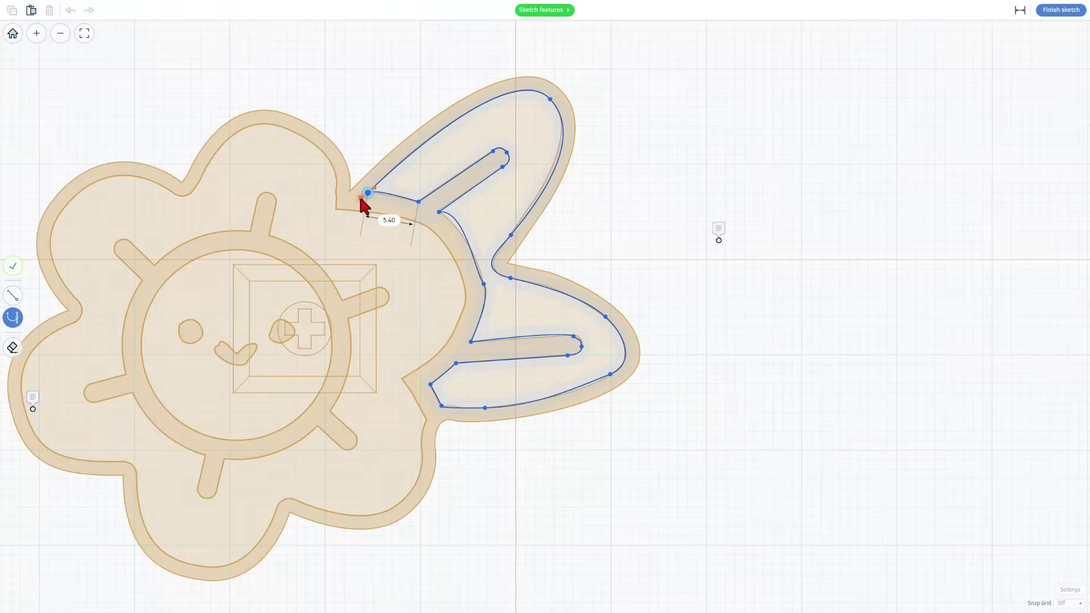
Step: Break the curve handles at the upper vein's lower base point and align them with the vein edge and petal outline
click(501, 203)
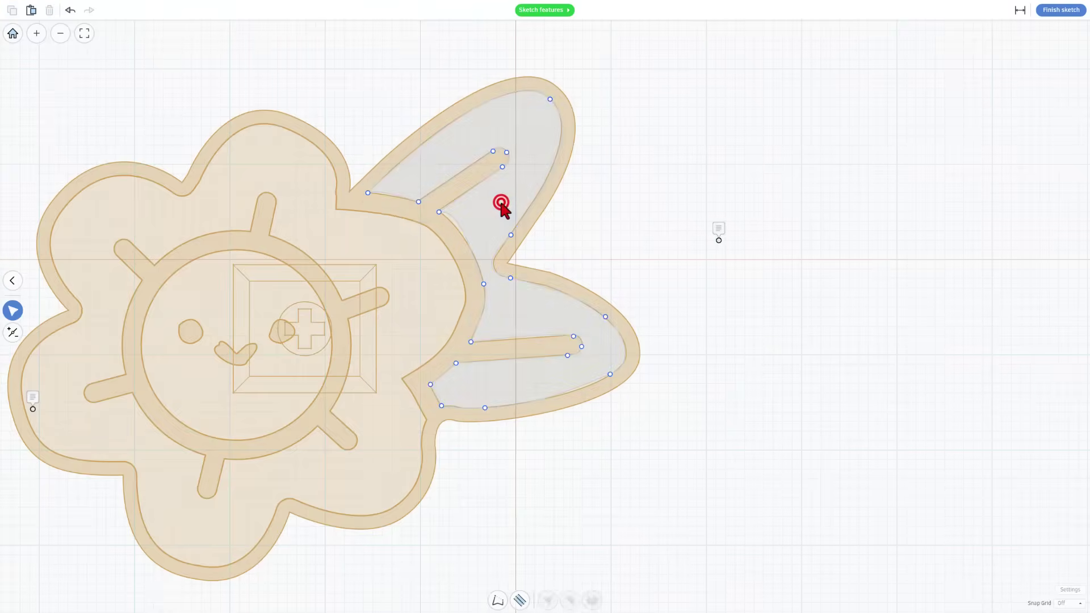
click(439, 212)
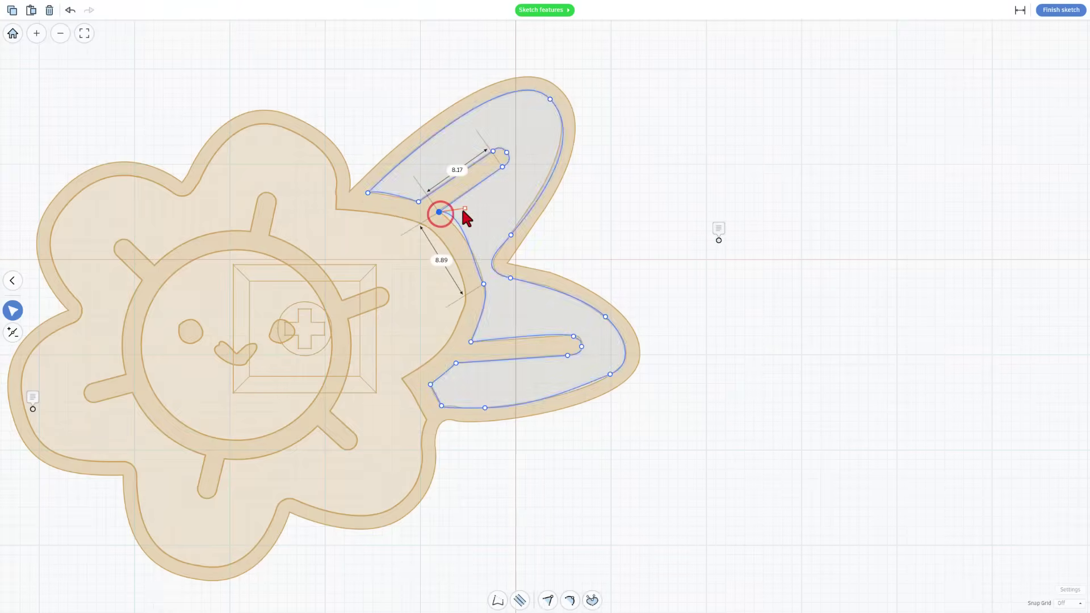
drag(463, 211, 478, 231)
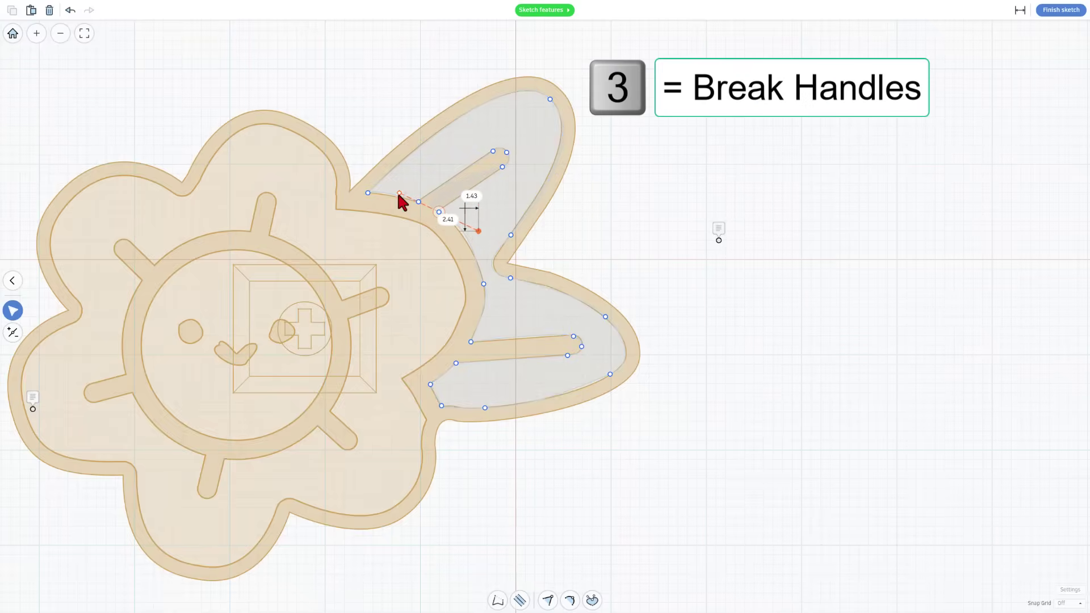
drag(398, 192, 472, 188)
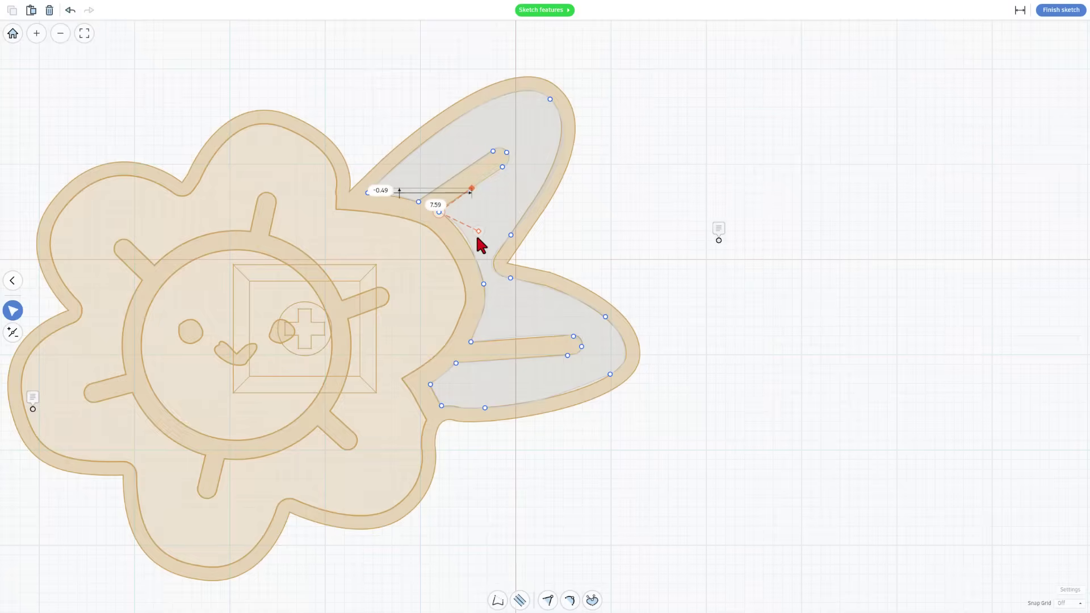
drag(479, 232, 480, 247)
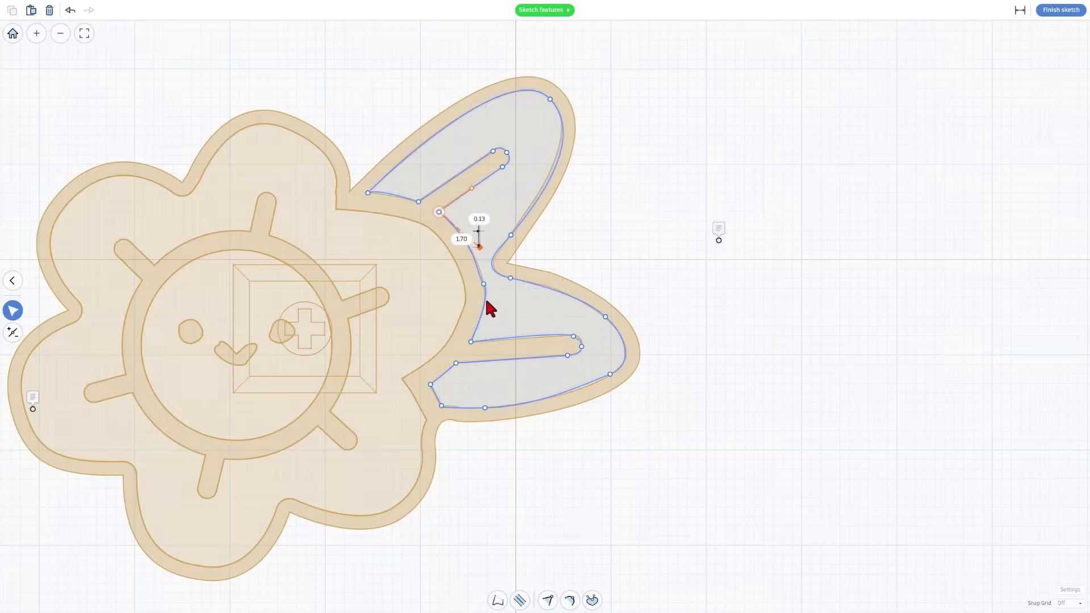
Step: Hide the sketch dimensions and adjust the curve handles at the lower vein's tip to follow its rounded end and straight edge
scroll(571, 340, up, 5)
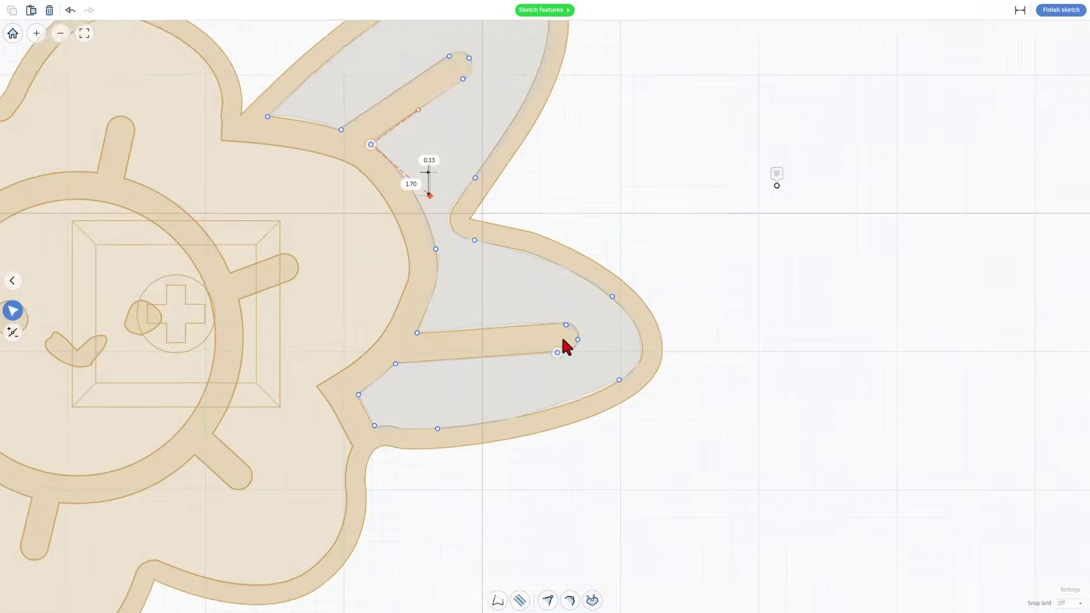
click(567, 317)
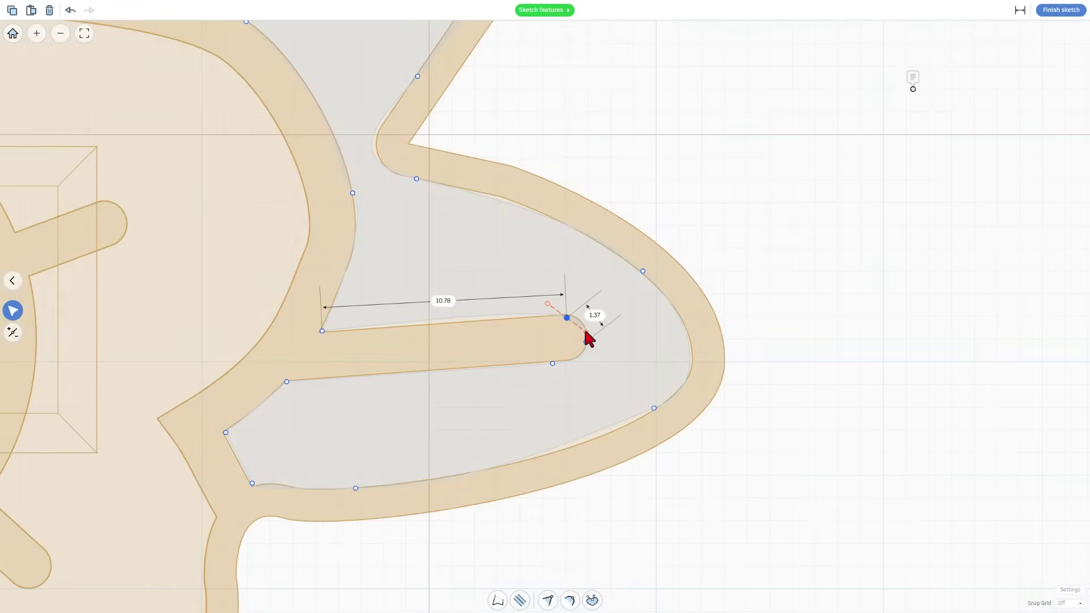
click(586, 333)
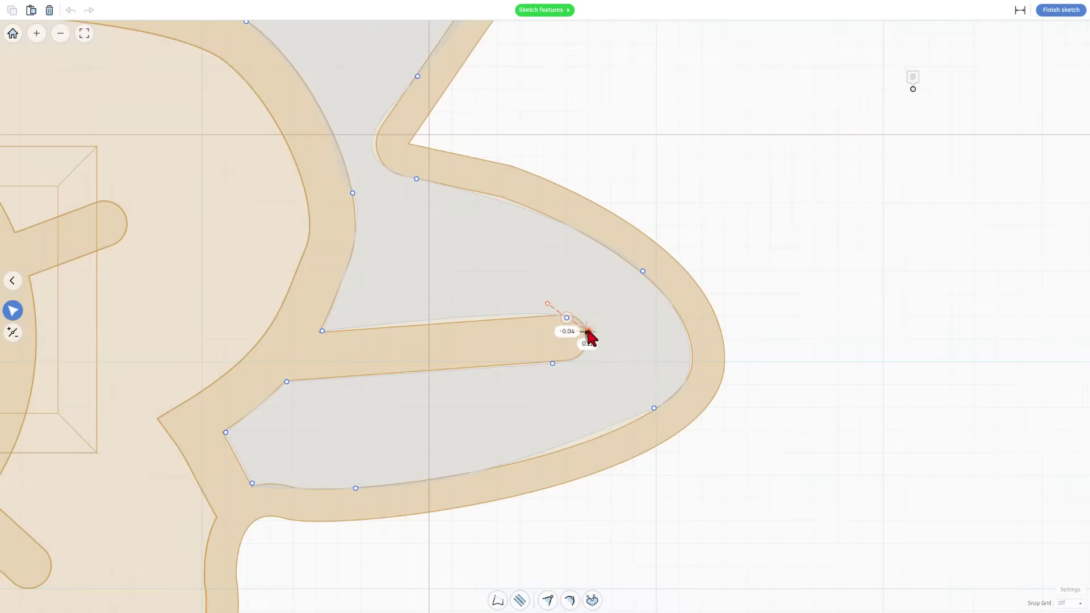
mouse_move(586, 335)
mouse_down()
mouse_move(577, 355)
mouse_move(586, 315)
mouse_up()
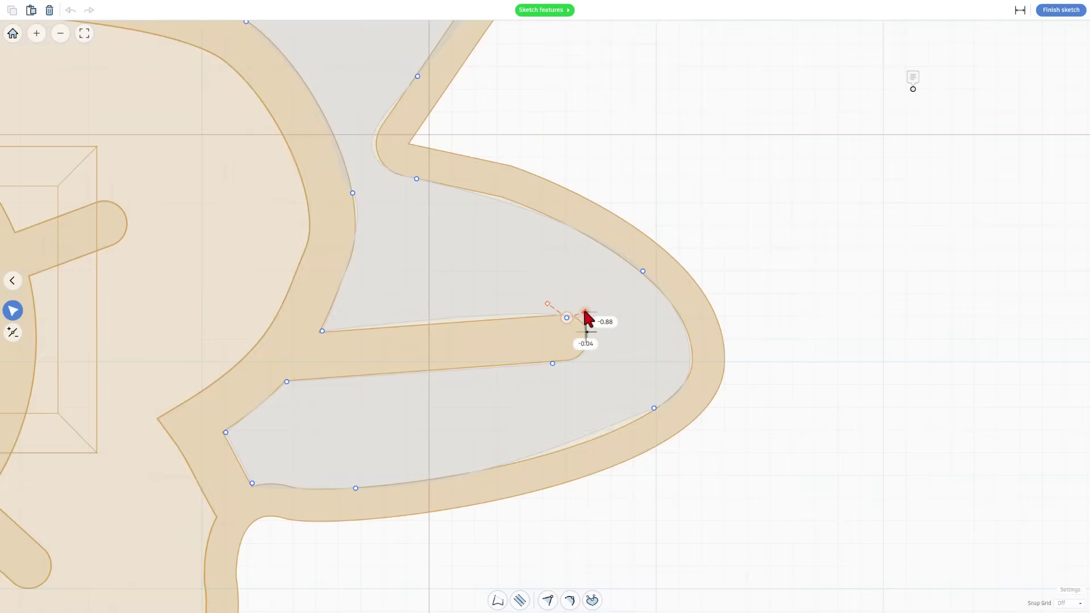
click(1020, 10)
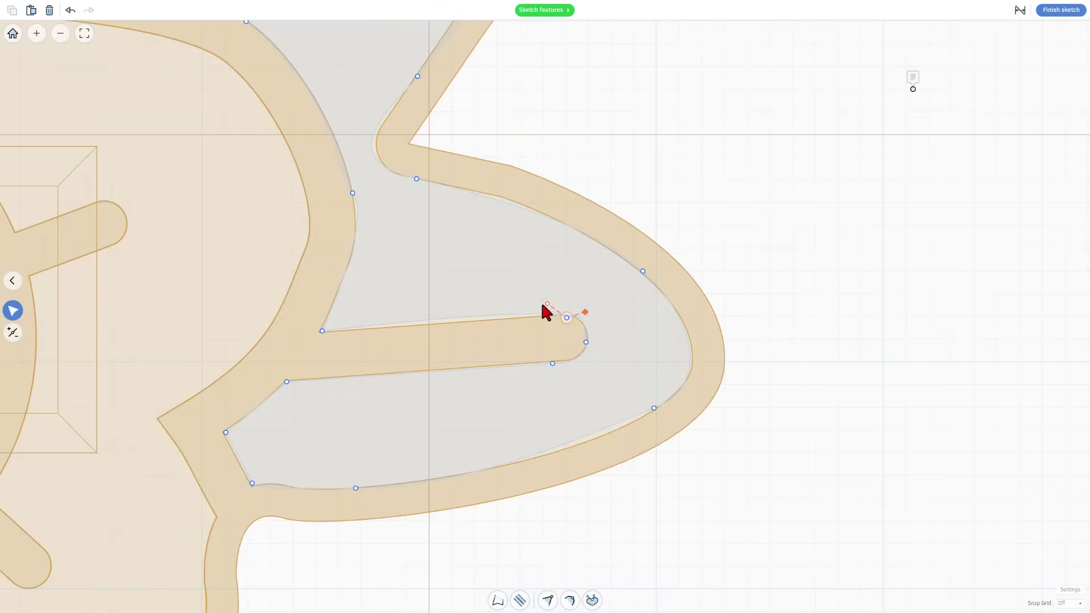
mouse_move(547, 305)
mouse_down()
mouse_move(431, 310)
mouse_move(434, 319)
mouse_up()
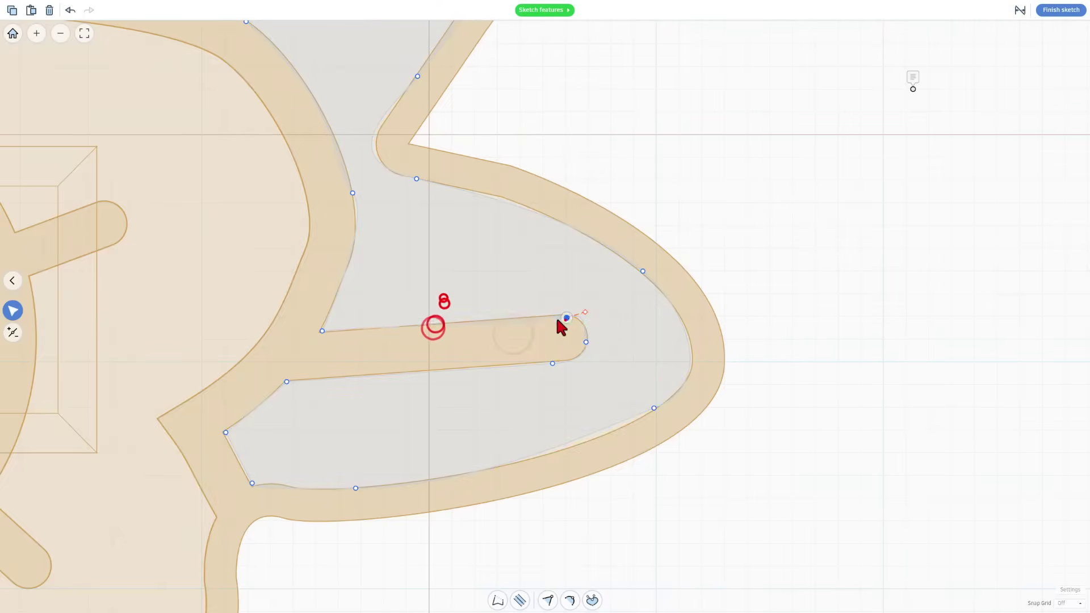
click(586, 341)
Step: Refine the points along the lower leaf's bottom edge and at the upper leaf's petal corner, and finish the sketch
scroll(590, 358, down, 5)
click(449, 413)
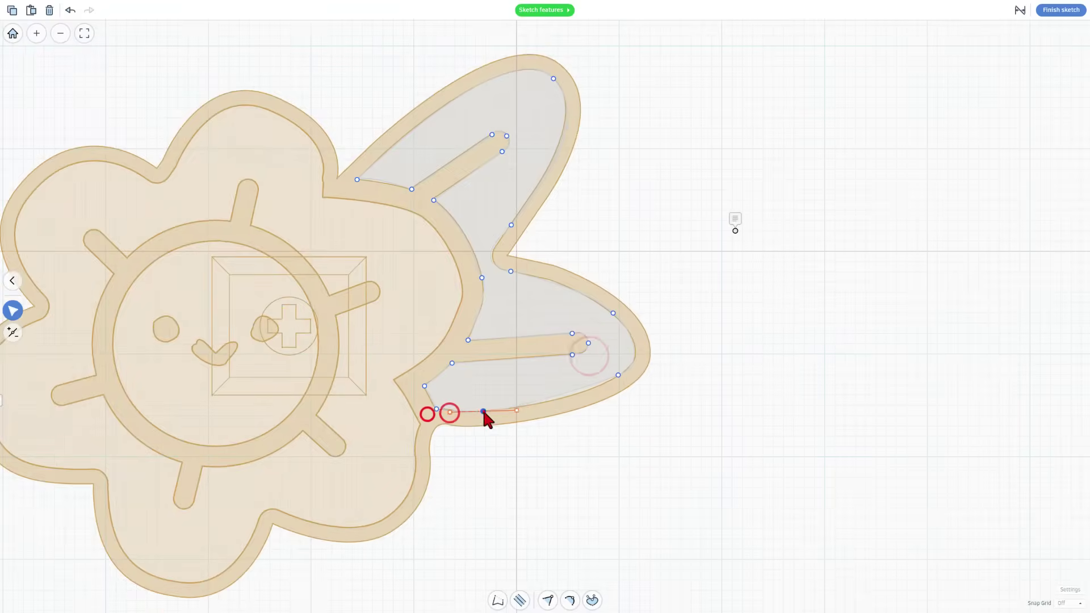
click(619, 376)
click(368, 177)
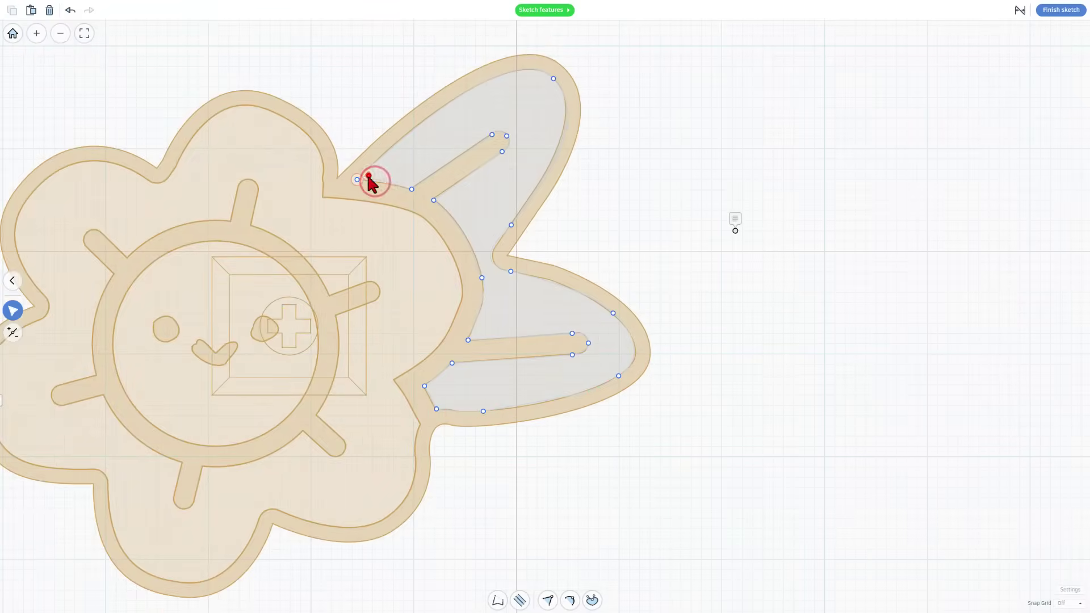
click(1059, 10)
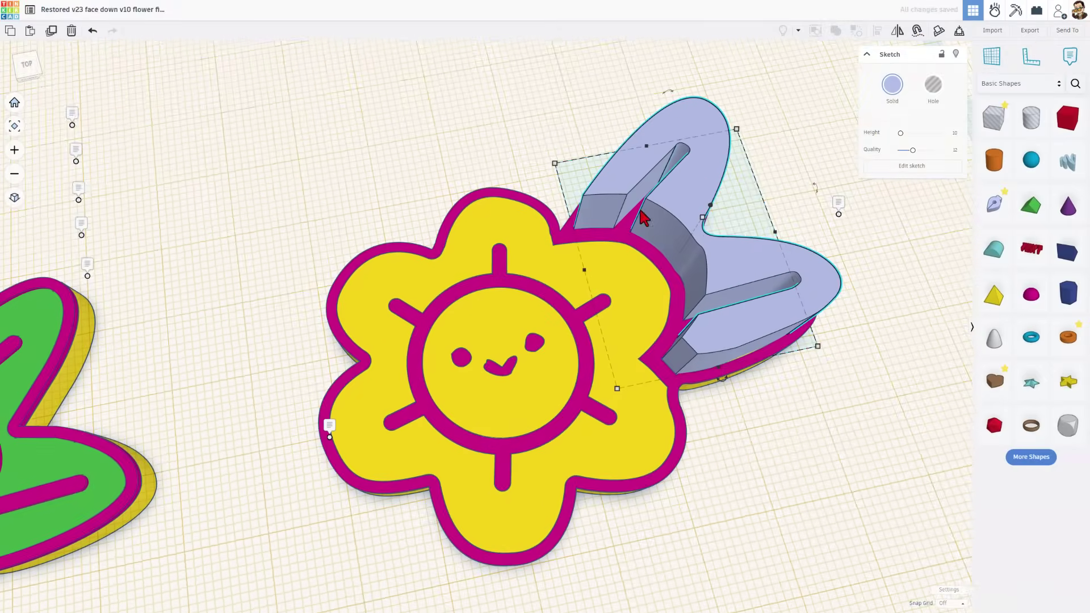
Step: Set the new leaf insert's height to 0.5 and its solid color to green
click(704, 218)
text(0.5)
key(Return)
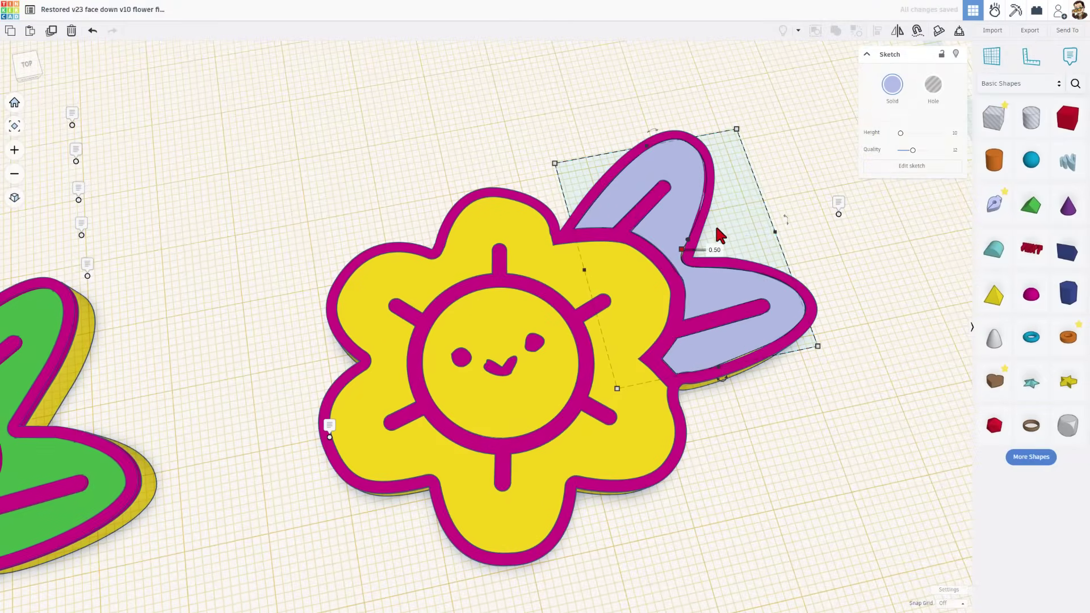
click(888, 86)
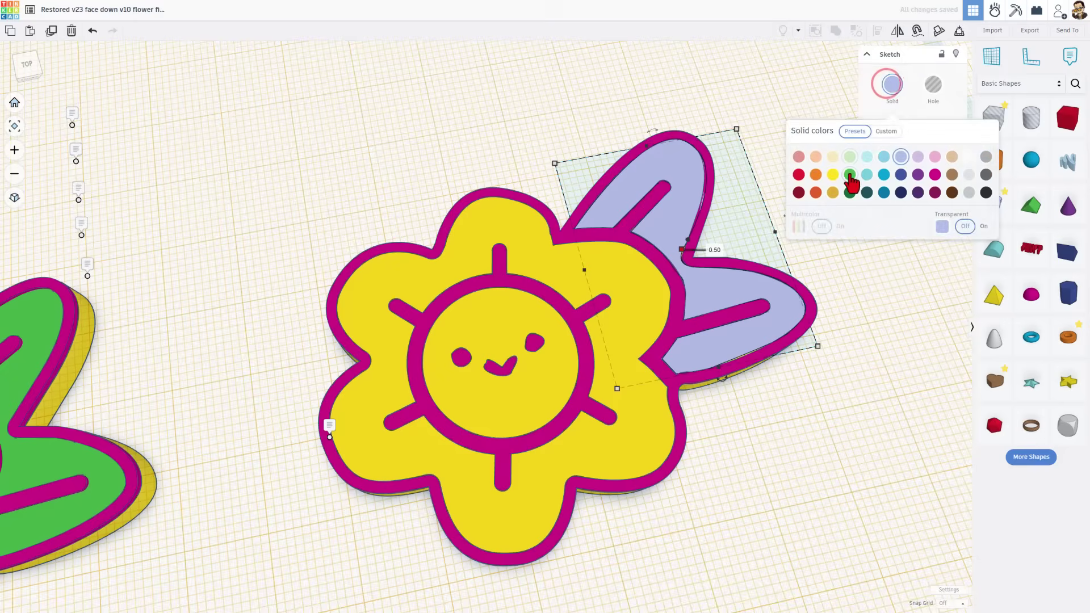
click(849, 174)
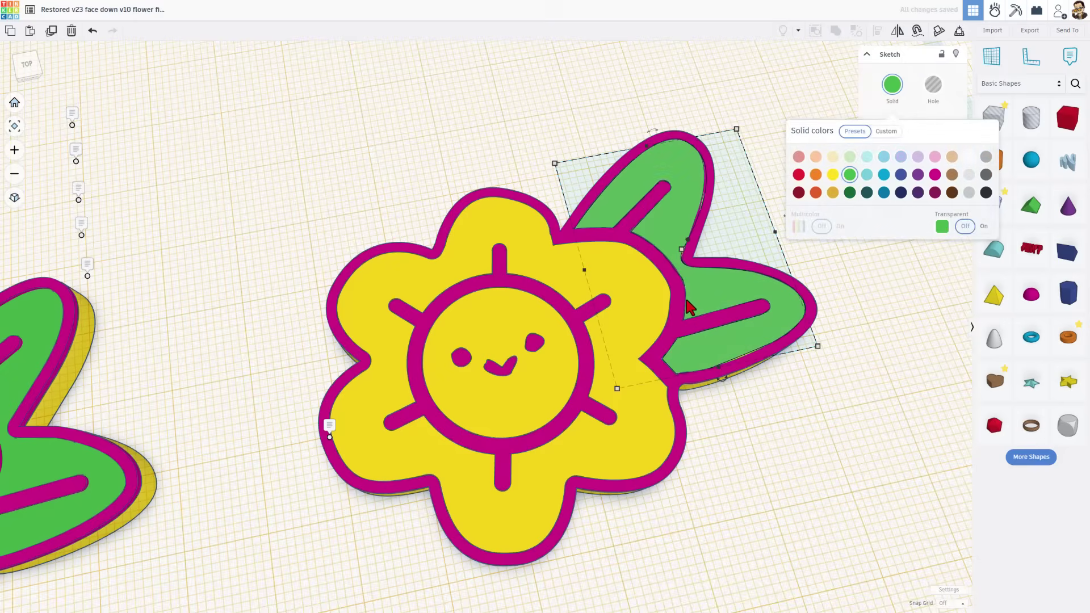
Step: Reopen the leaf sketch, reshape the curve at the notch and upper leaf tip to match the outline, and finish the sketch
right_drag(690, 307, 648, 225)
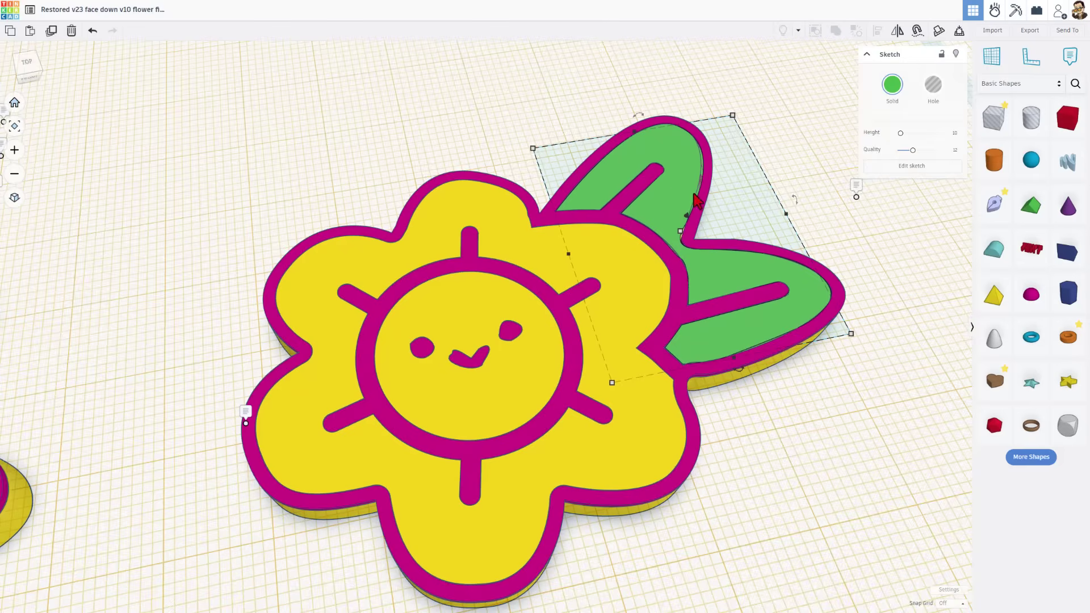
click(731, 202)
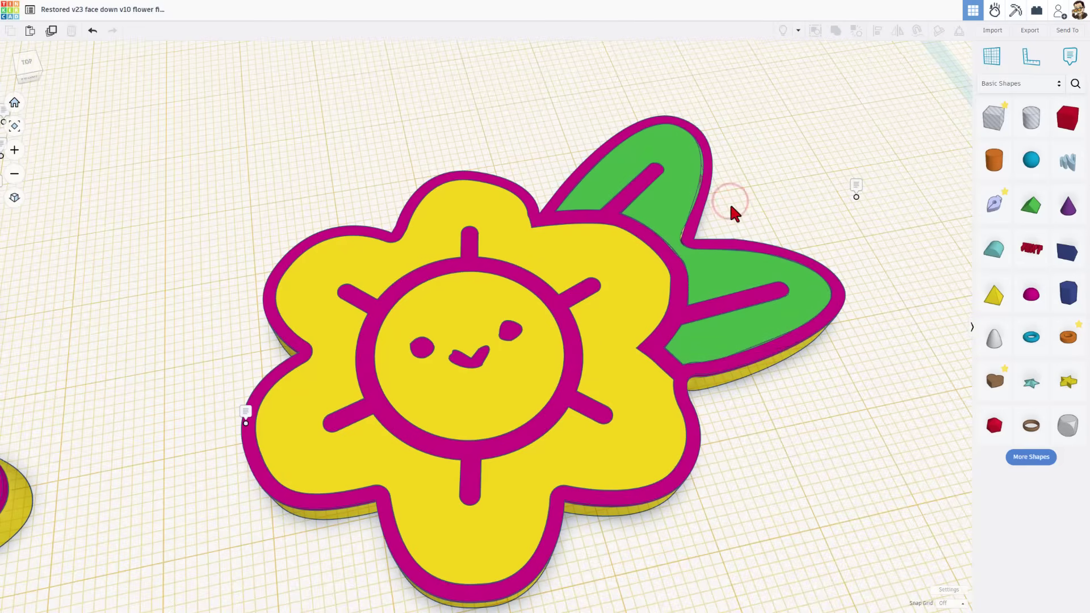
double_click(772, 184)
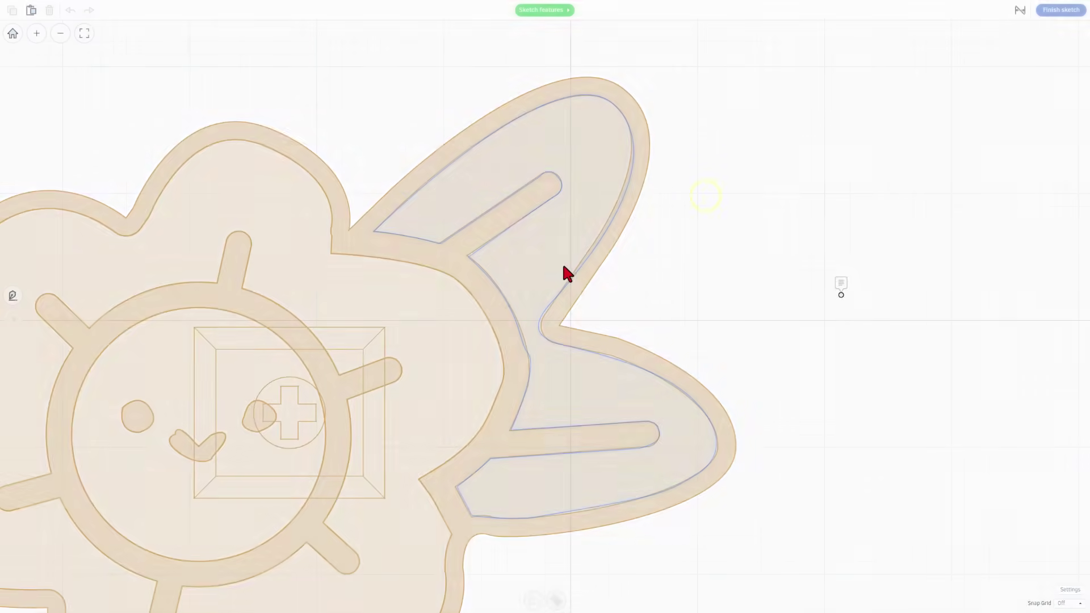
click(551, 263)
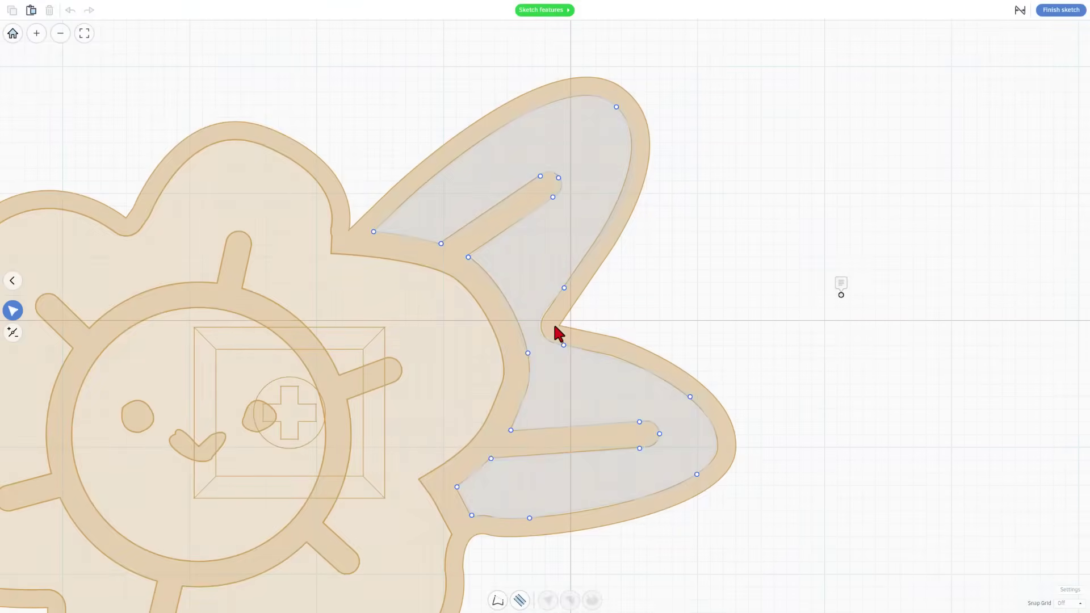
mouse_move(564, 287)
mouse_down()
mouse_move(571, 275)
mouse_move(562, 301)
mouse_up()
click(563, 345)
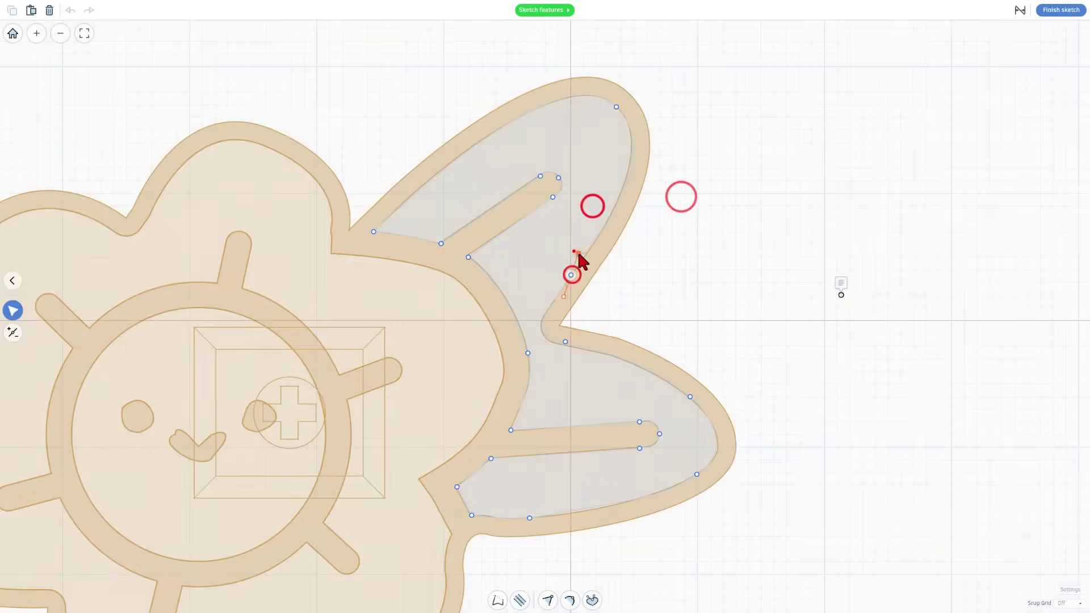
drag(580, 261, 663, 159)
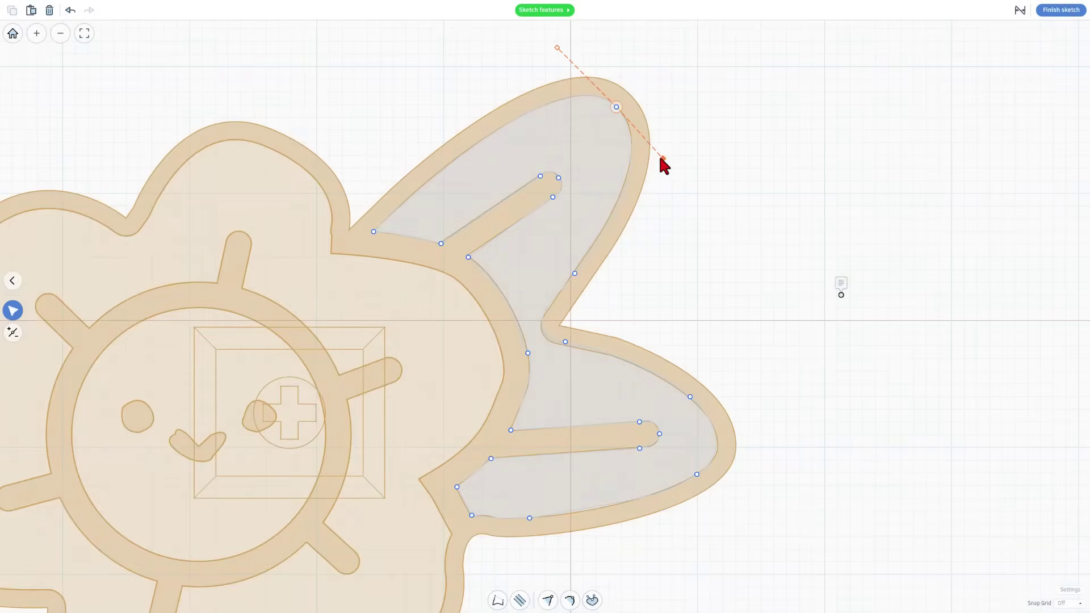
click(1062, 10)
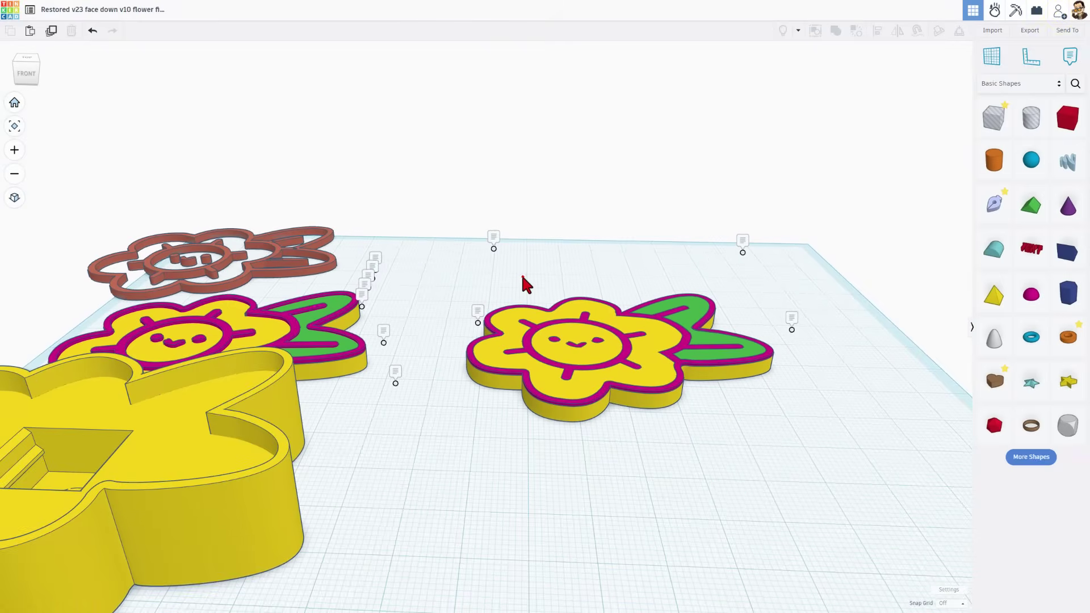
Step: Rotate the copied key top and its inserts together to lie face down, and select the green leaf insert from below
drag(522, 276, 735, 404)
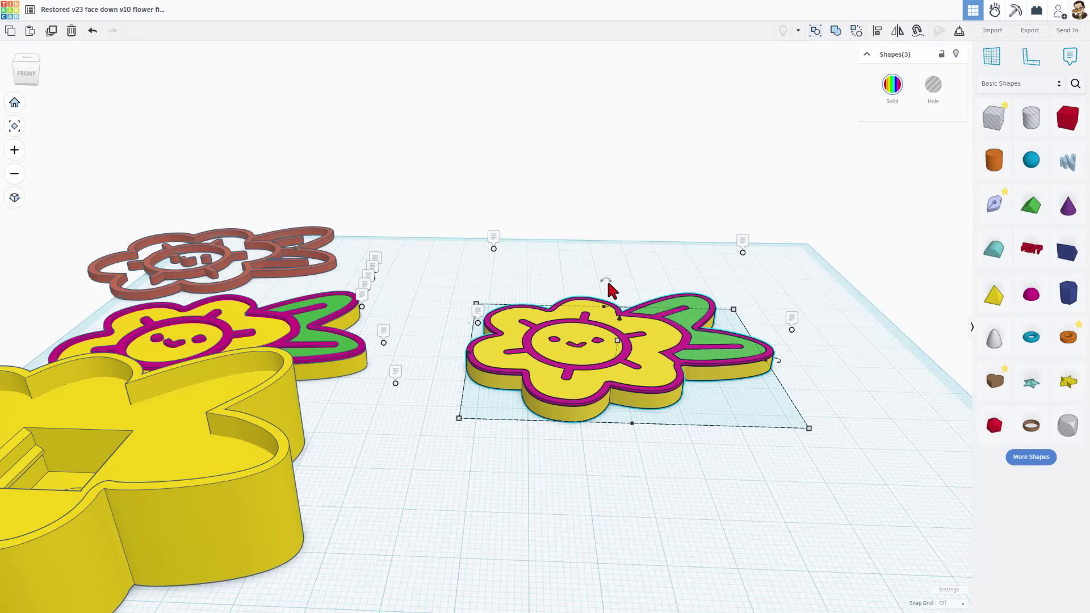
drag(606, 281, 593, 412)
click(591, 410)
right_drag(594, 423, 537, 344)
click(536, 345)
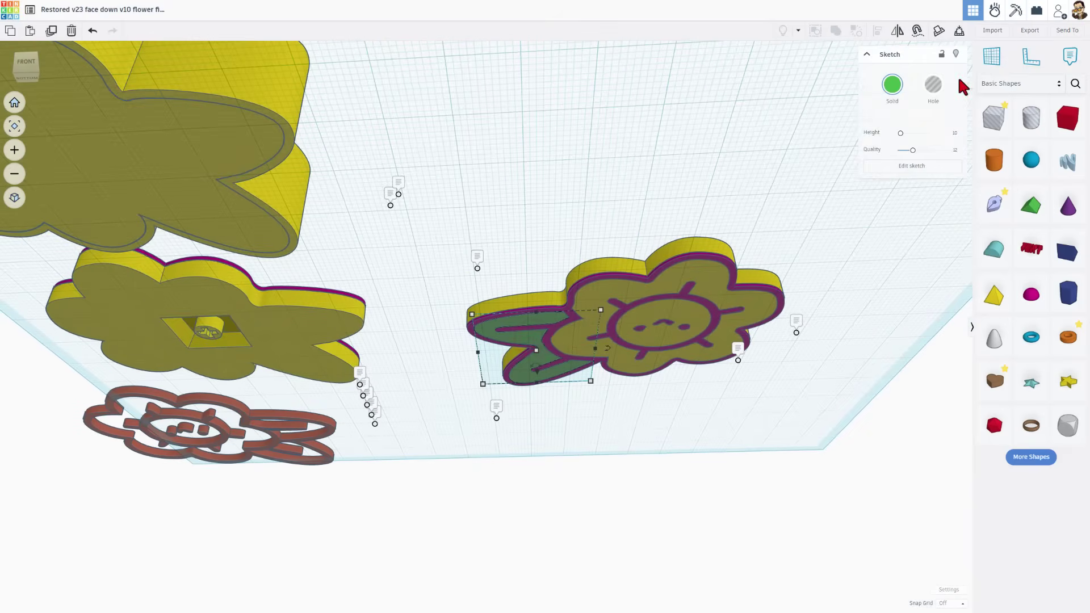
Step: Export the selected green leaf insert as an STL named "g face down v10 flower fidget.stl"
click(1030, 30)
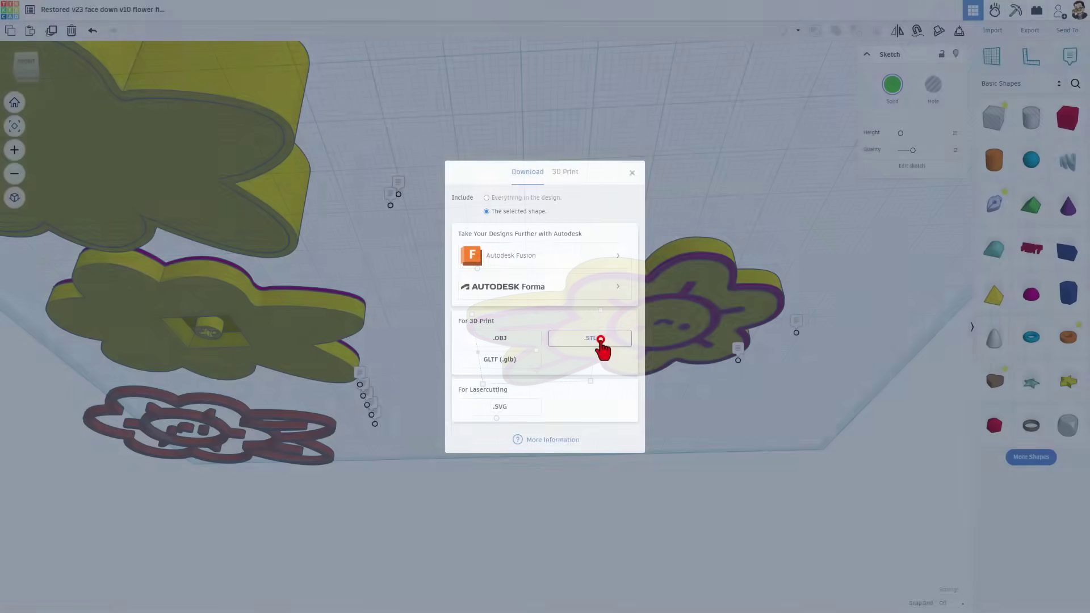
click(601, 344)
click(61, 350)
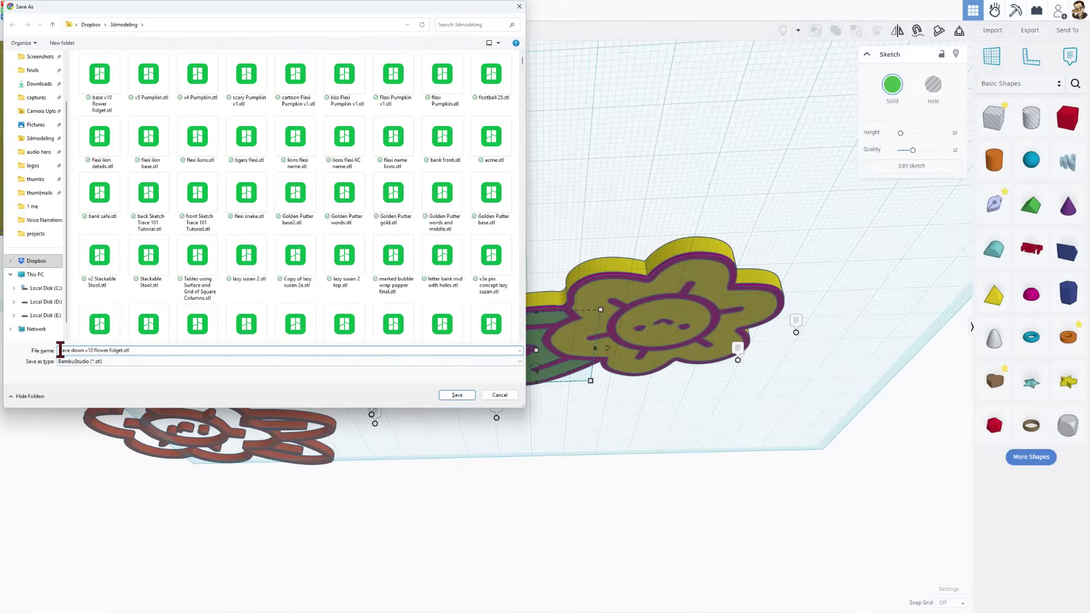
text(g)
click(456, 396)
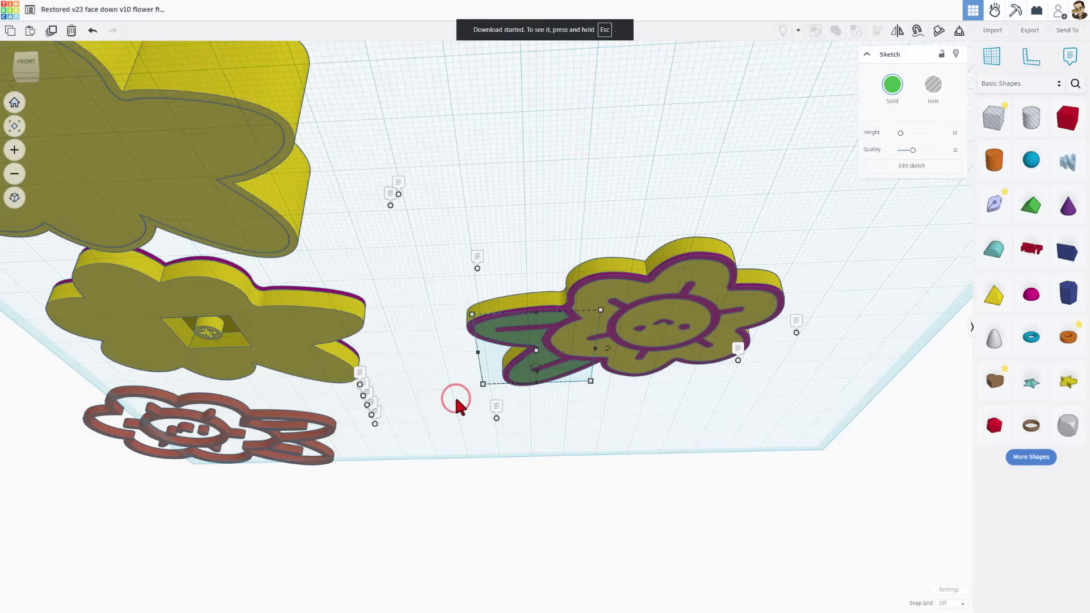
Step: Export the purple outline insert of the face-down key top as "p face down v10 flower fidget.stl"
click(571, 304)
click(1030, 30)
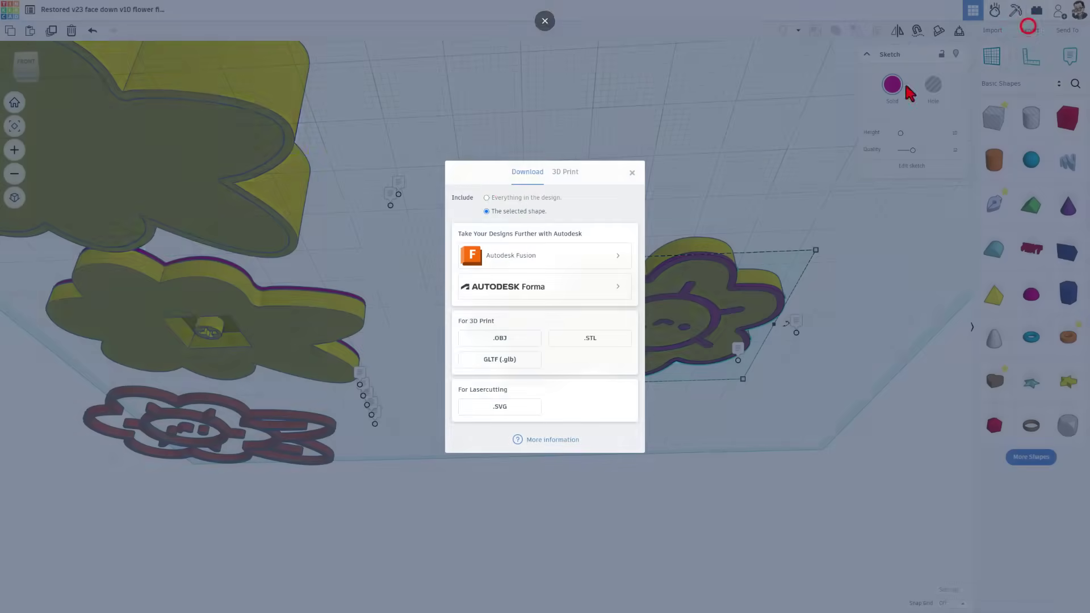
click(563, 341)
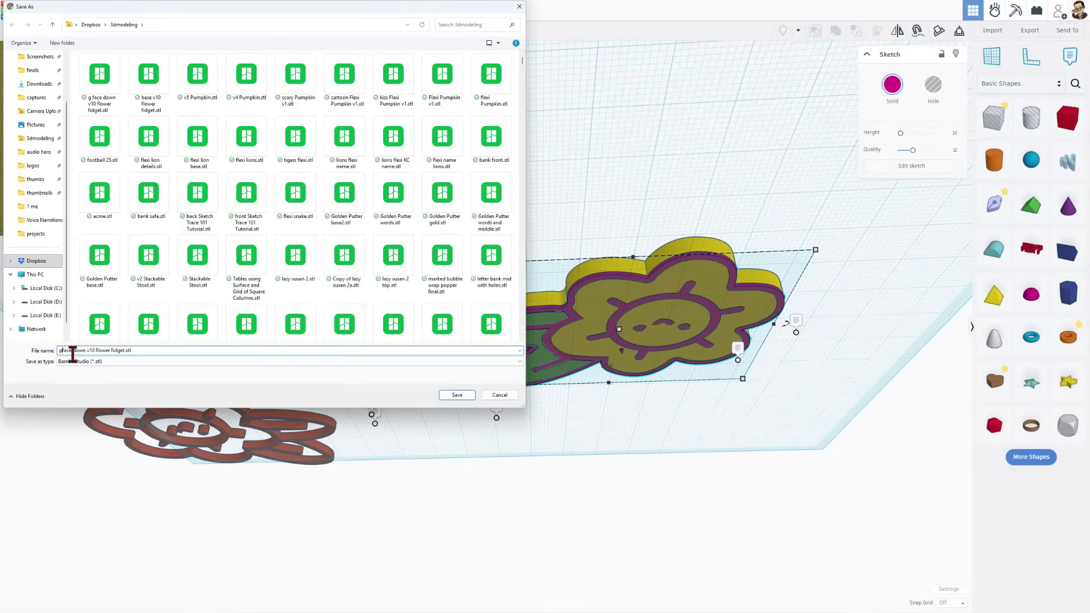
click(457, 395)
Step: Export the yellow face-down key top body as an STL named "y face down v10 flower fidget.stl"
click(613, 269)
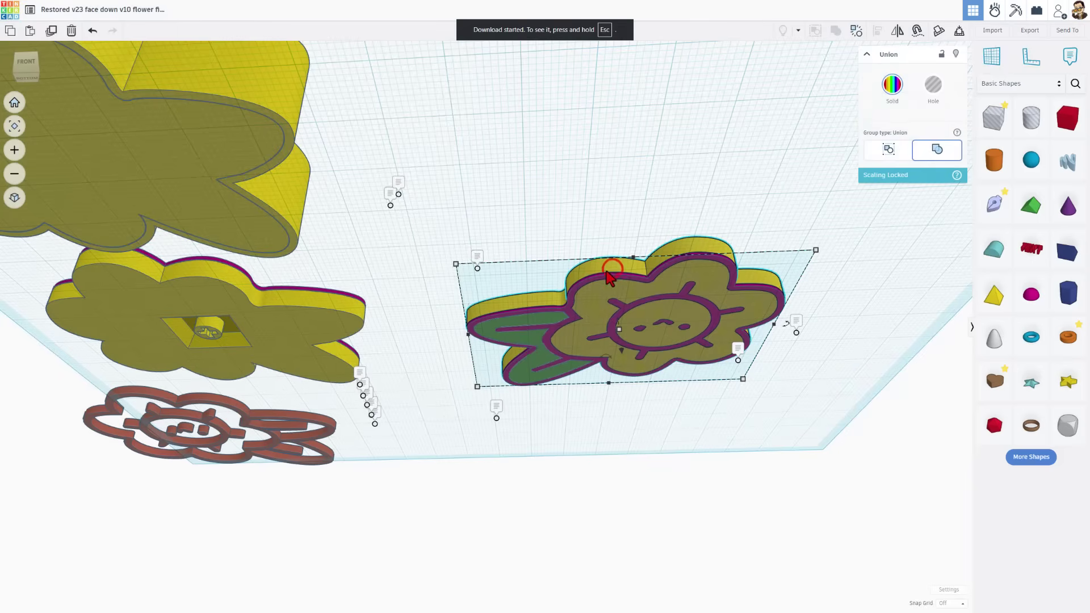
click(1028, 33)
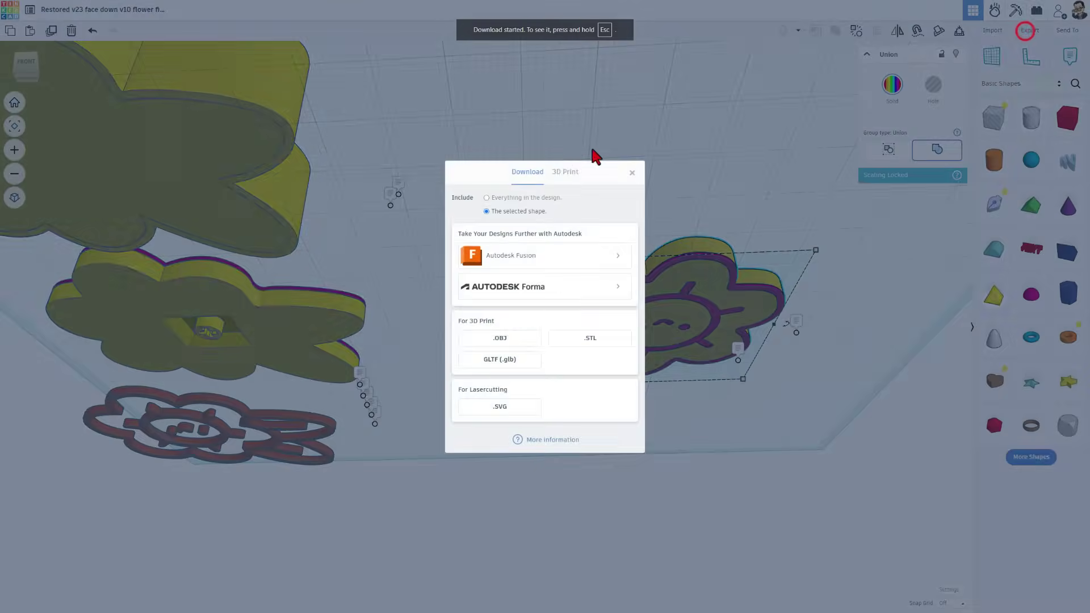
click(578, 340)
text(y)
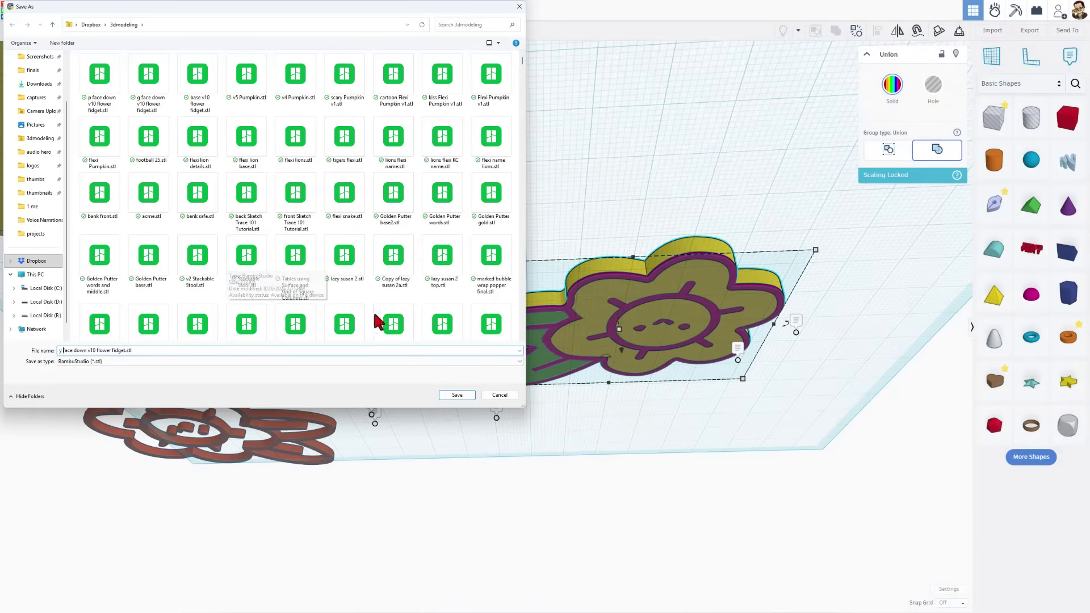
click(457, 395)
Step: Select both shapes of the large yellow fidget base and export them as "base face down v10 flower fidget.stl"
drag(529, 241, 697, 393)
right_drag(673, 396, 662, 530)
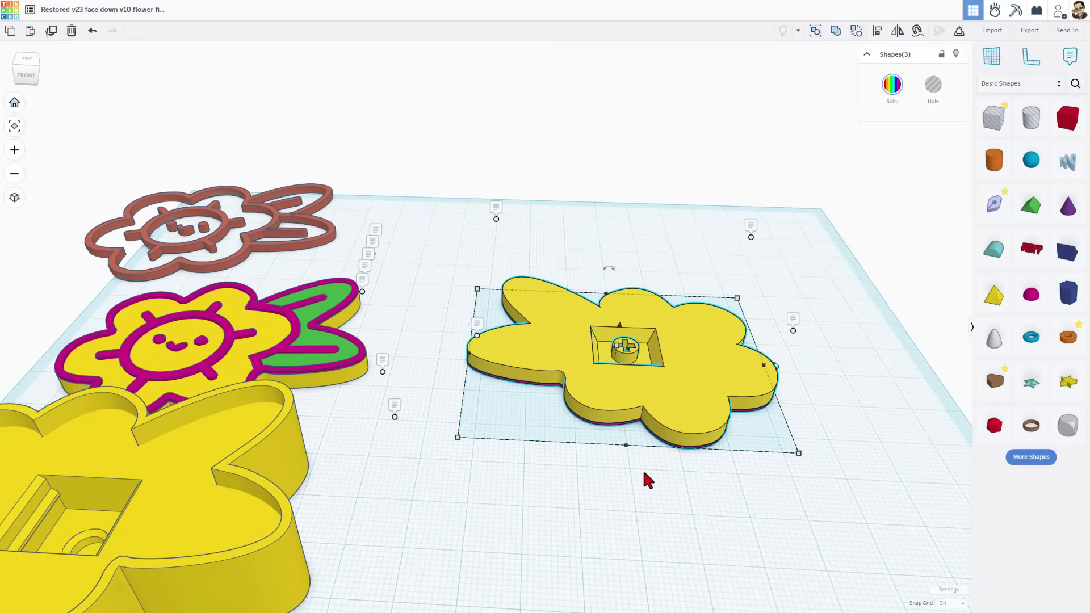
click(606, 486)
right_drag(606, 487, 416, 455)
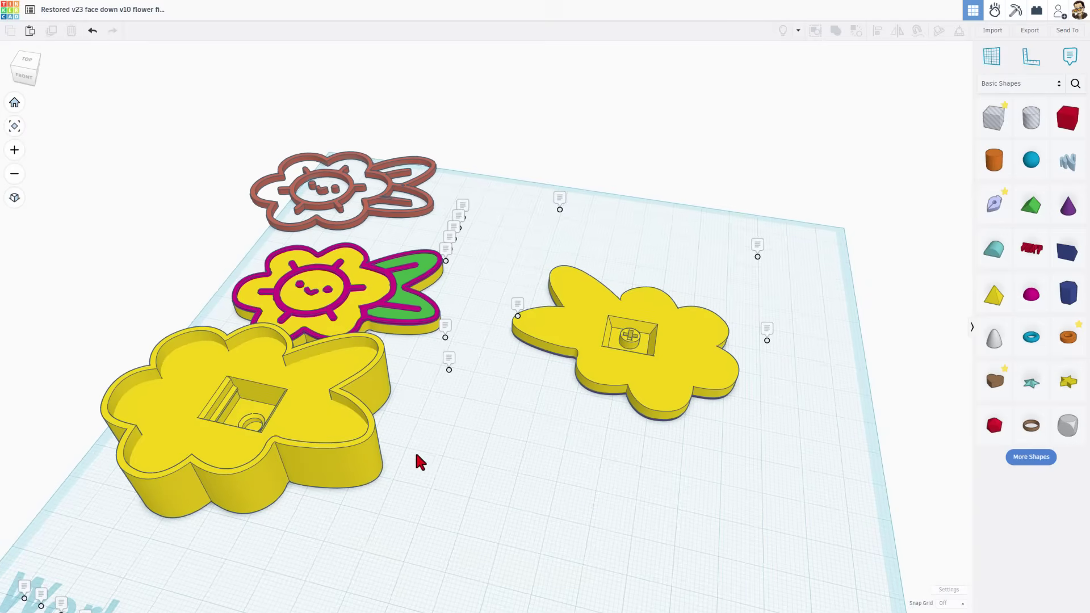
drag(415, 444, 342, 492)
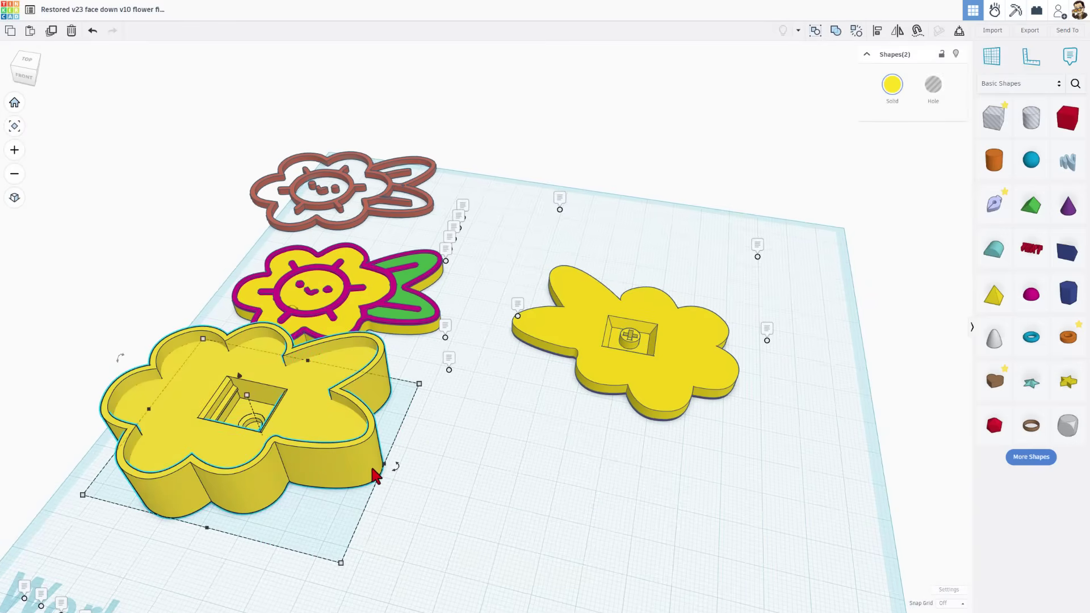
click(1017, 33)
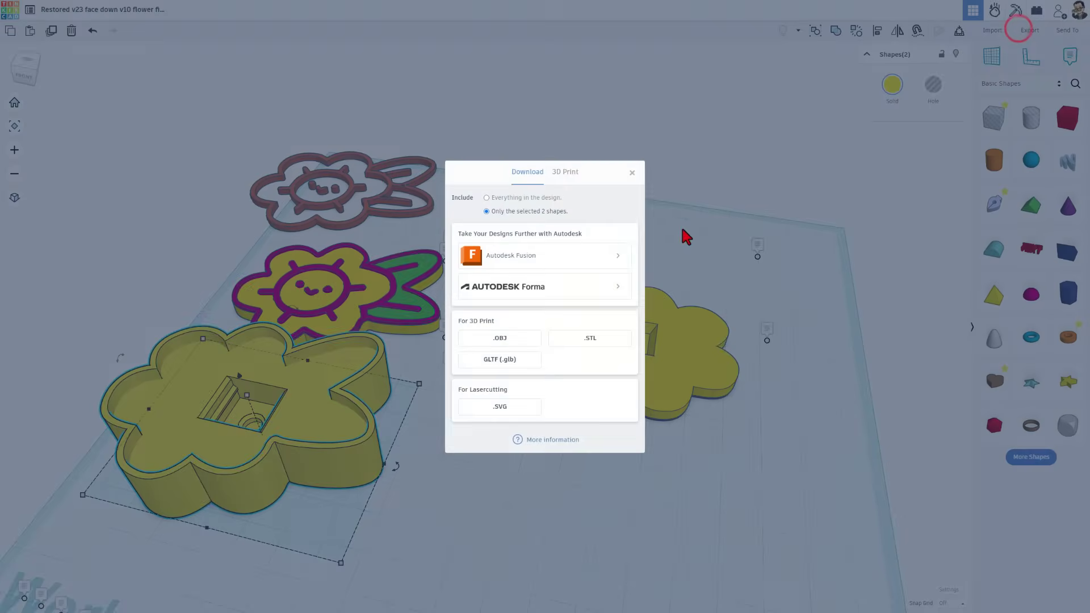
click(590, 339)
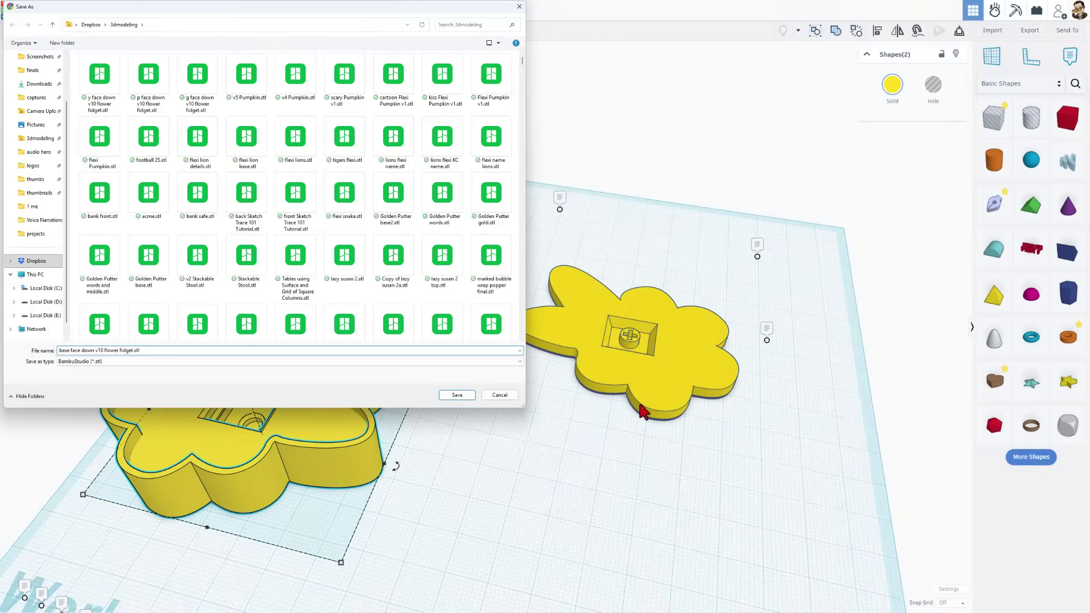
text(ase)
click(458, 396)
Step: Switch to Bambu Studio, create a new project and show the global process settings
key(alt+Tab)
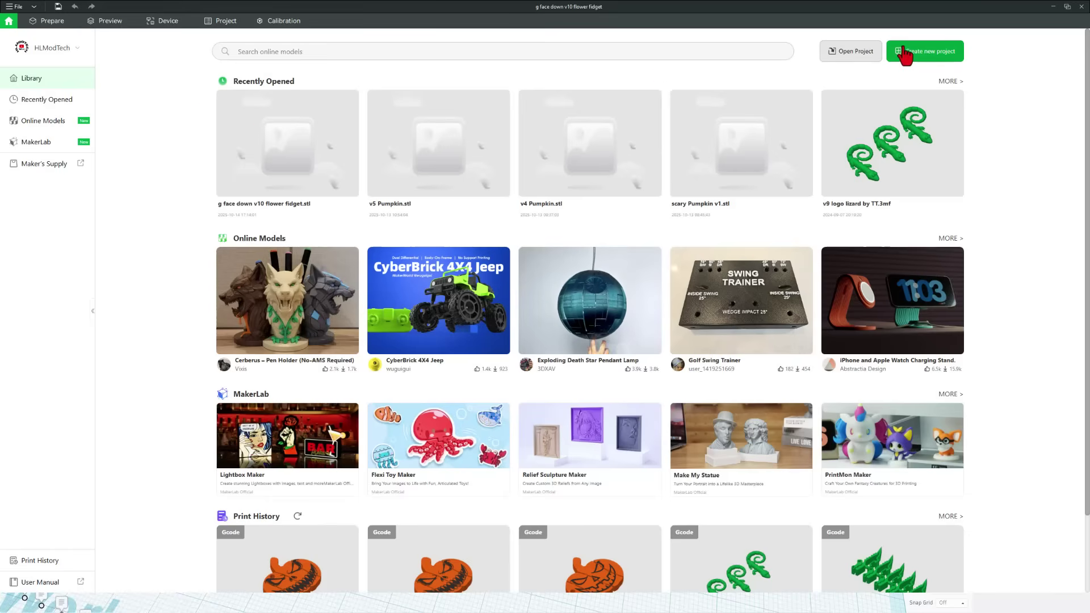
click(926, 56)
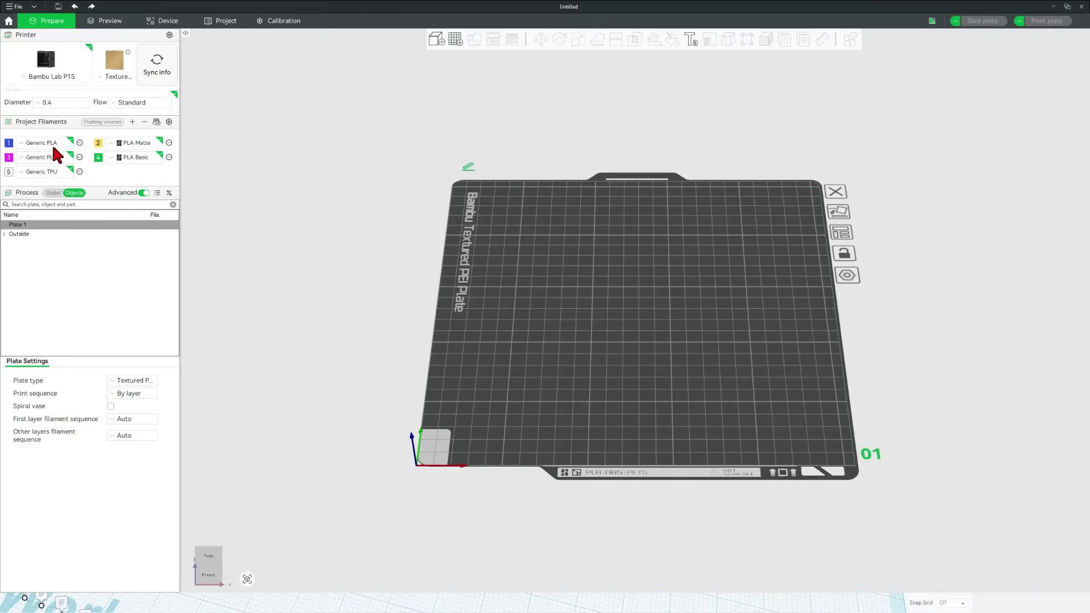
click(52, 192)
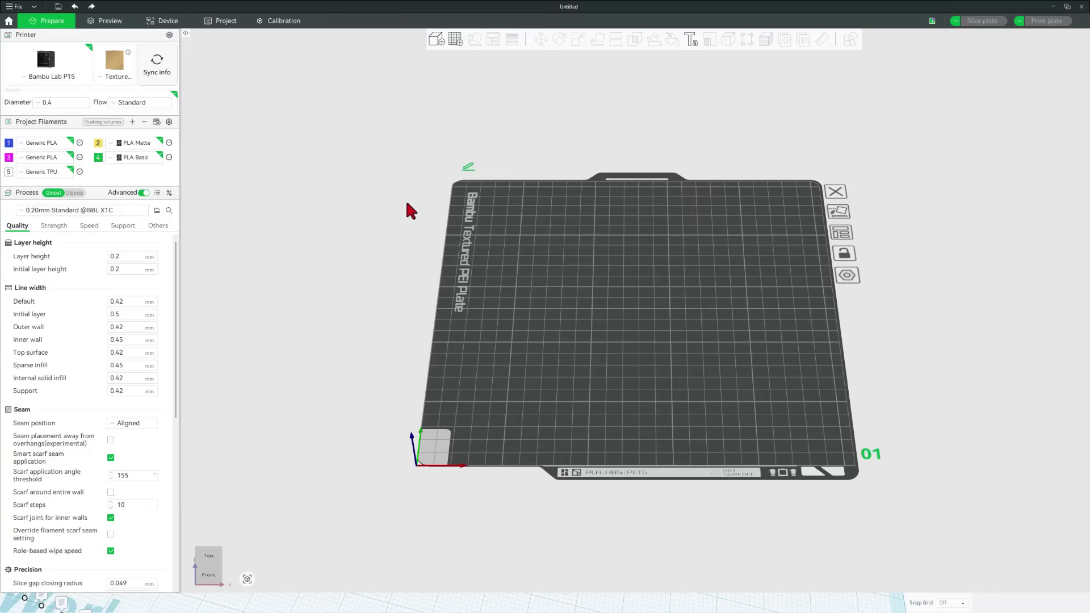
Step: Import the y, p and g face down v10 flower fidget STL files as a single object with multiple parts
click(439, 42)
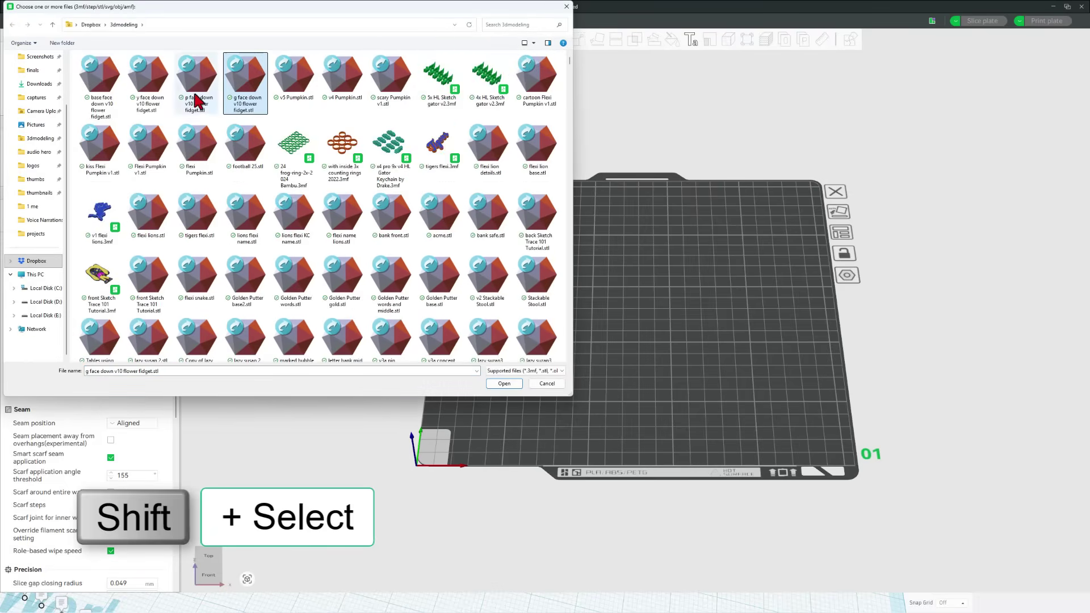
click(153, 83)
shift+click(190, 84)
shift+click(239, 86)
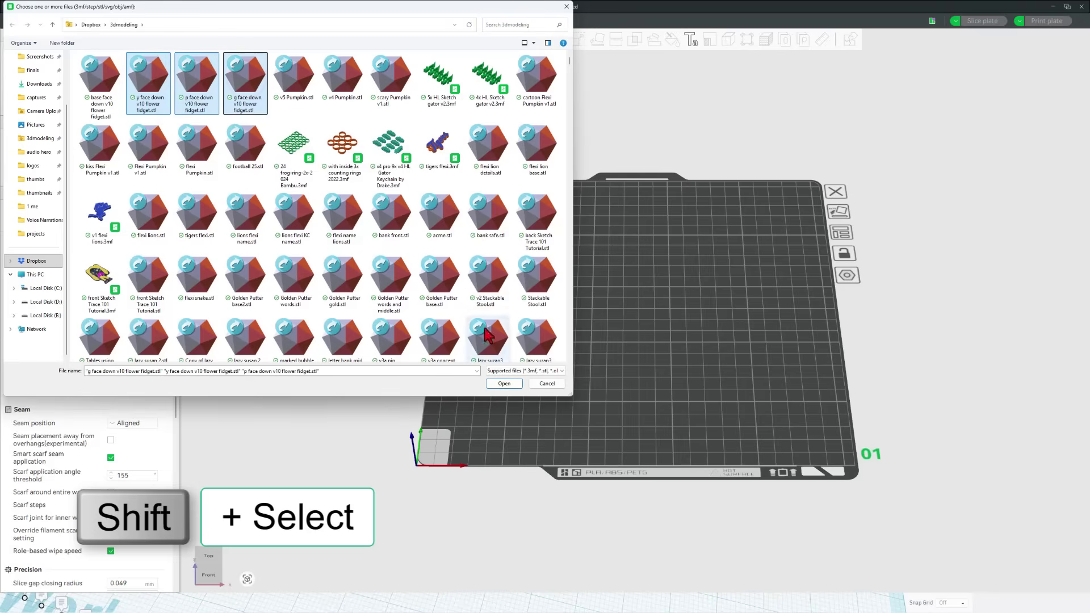
click(505, 383)
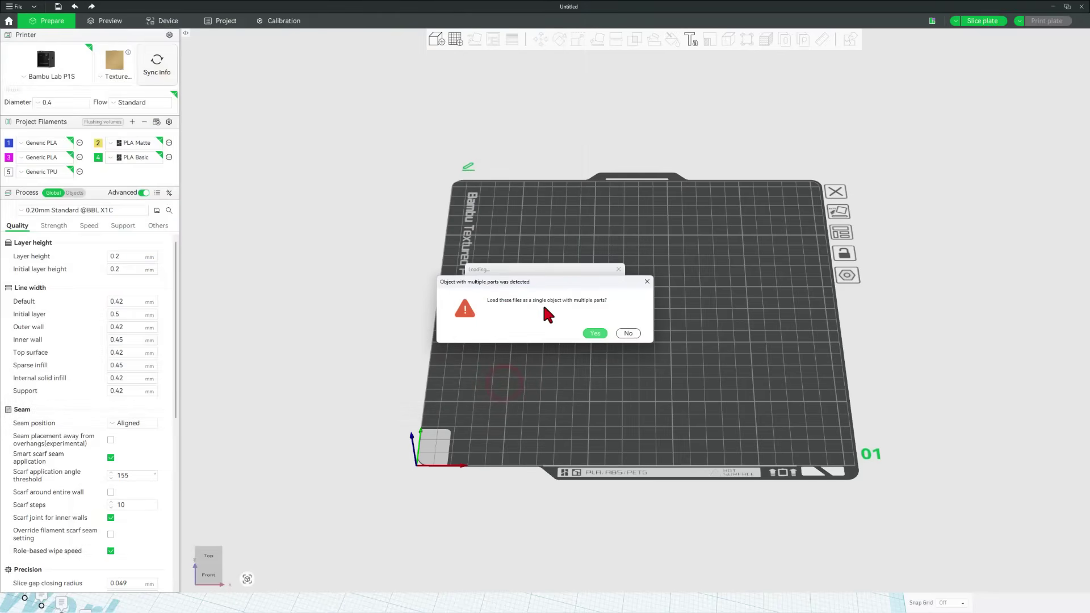
click(596, 334)
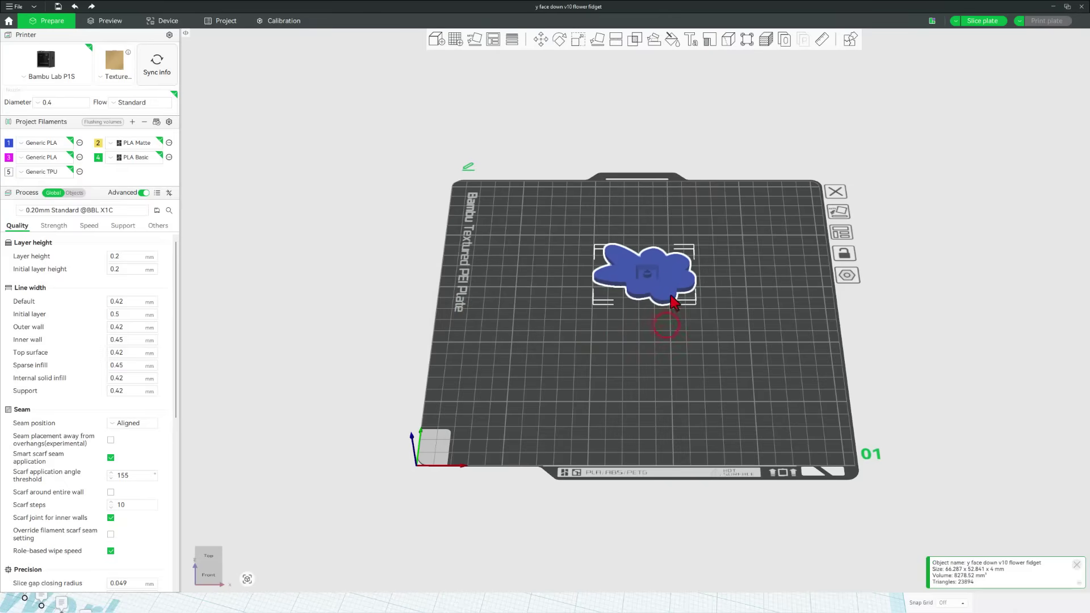
click(656, 339)
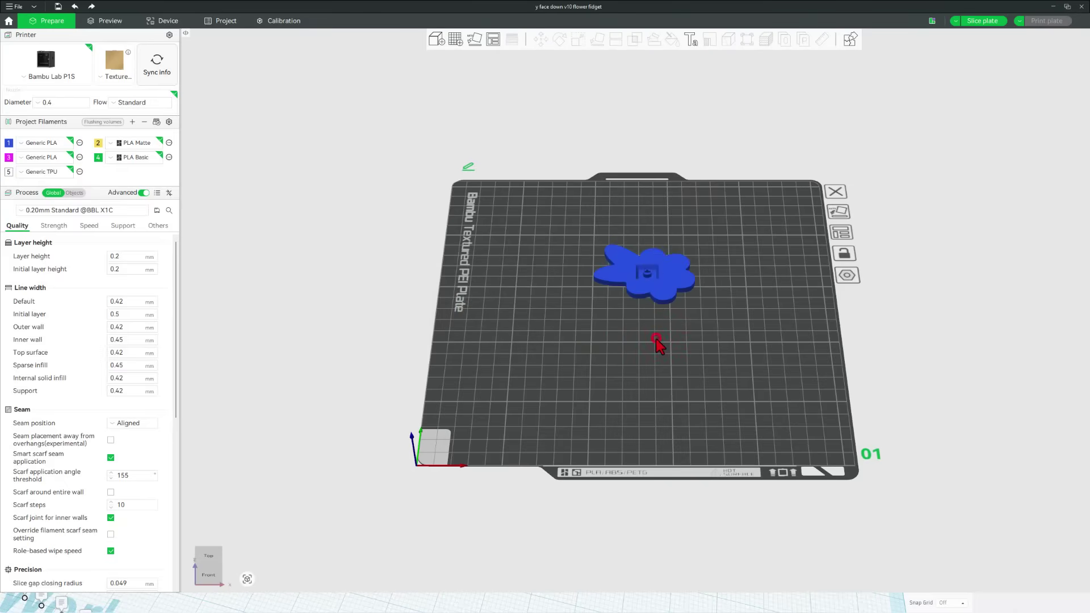
Step: Import "base face down v10 flower fidget.stl" and reposition the base on the plate in front of the key top
click(436, 41)
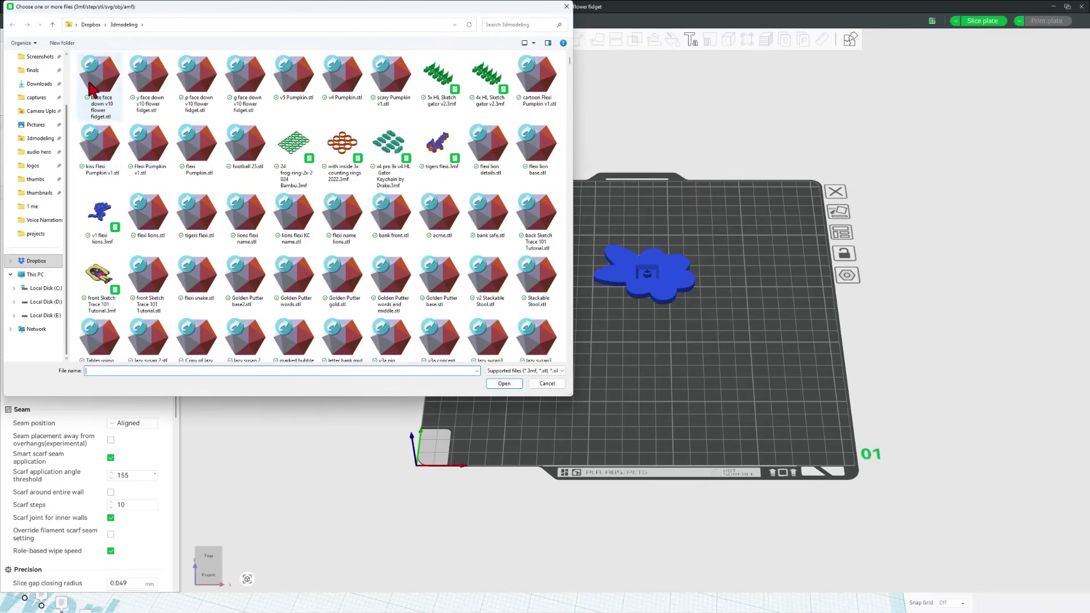
double_click(91, 88)
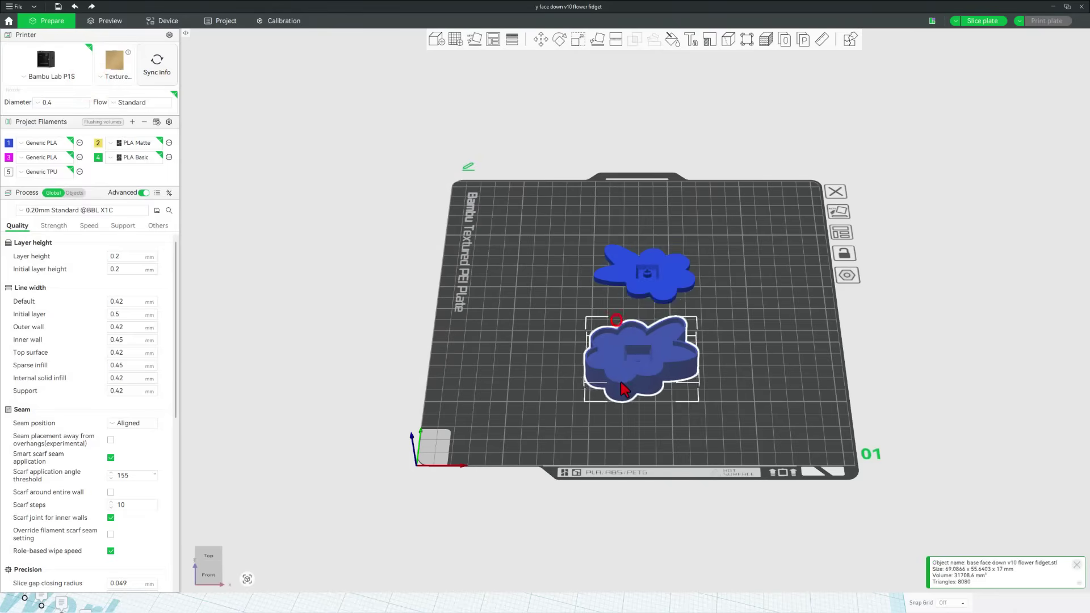
drag(625, 391, 639, 374)
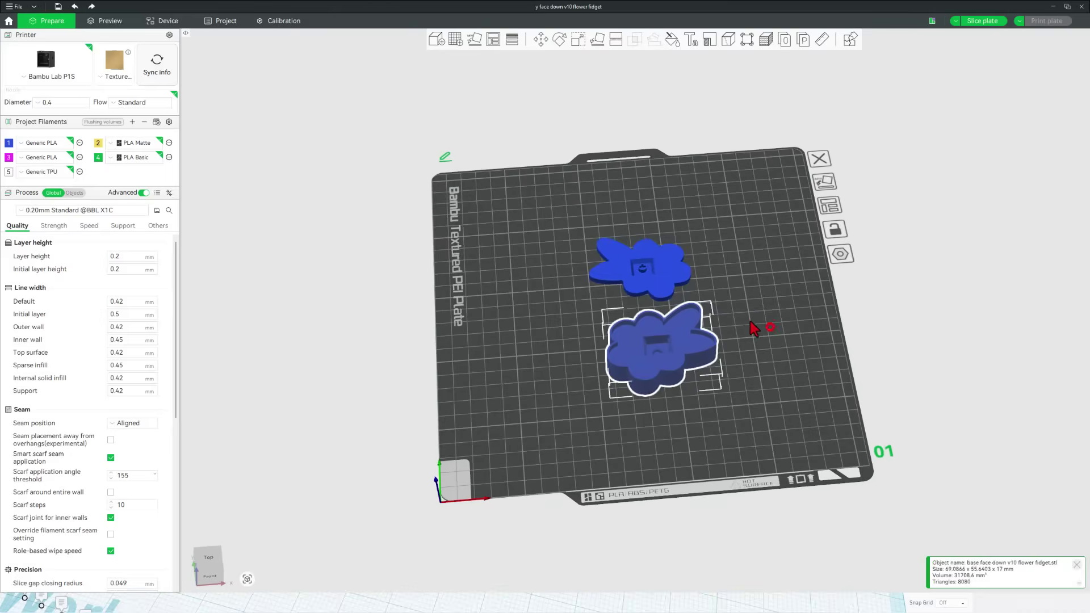
drag(771, 326, 737, 318)
Step: Show the per-object settings and assign yellow filament 2 to the base
click(77, 193)
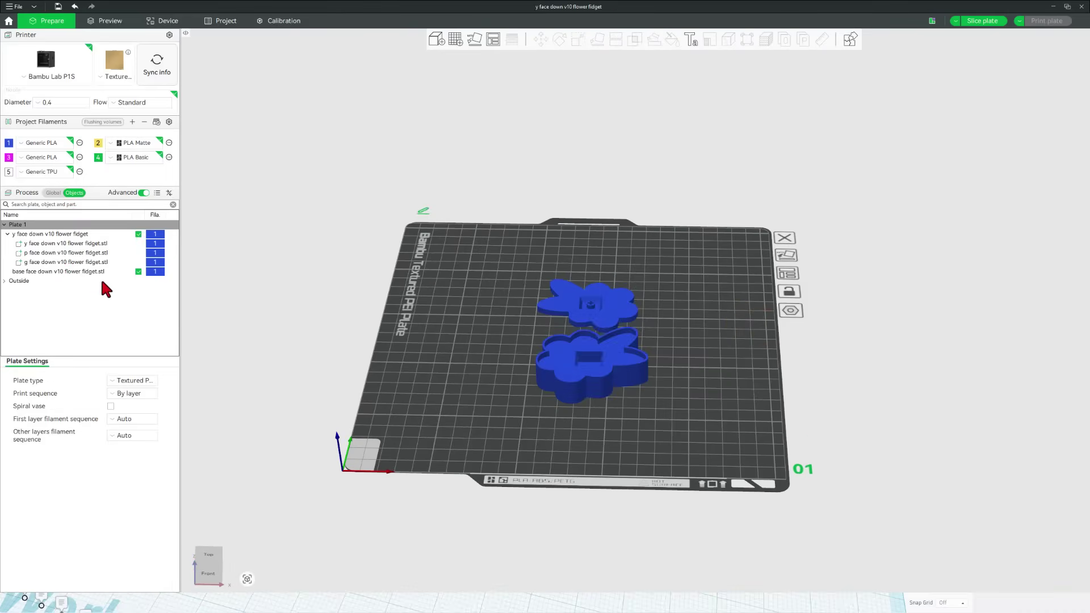
click(155, 272)
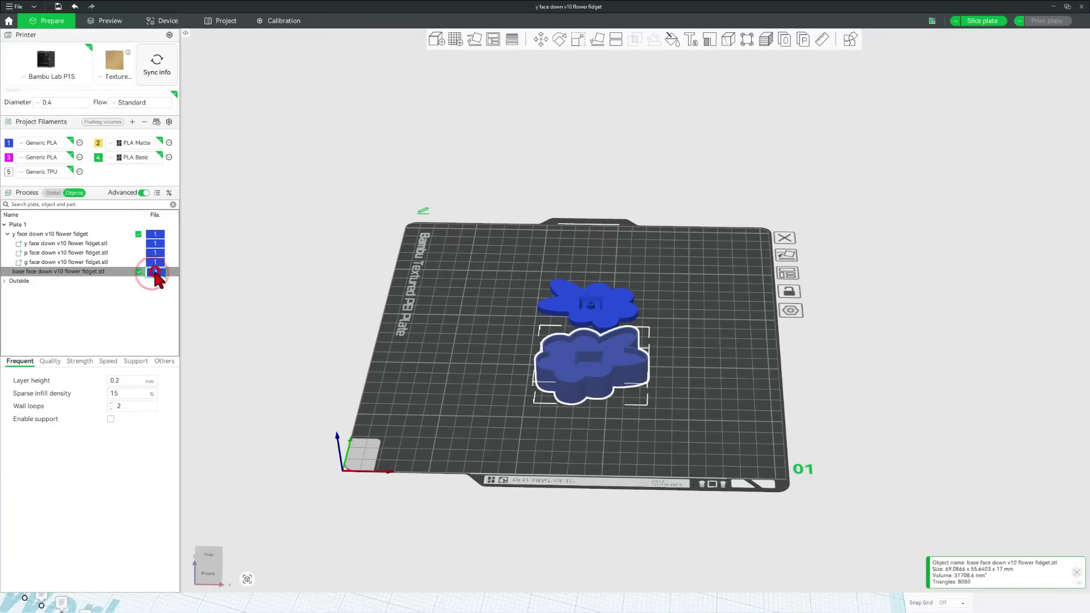
click(155, 272)
click(154, 301)
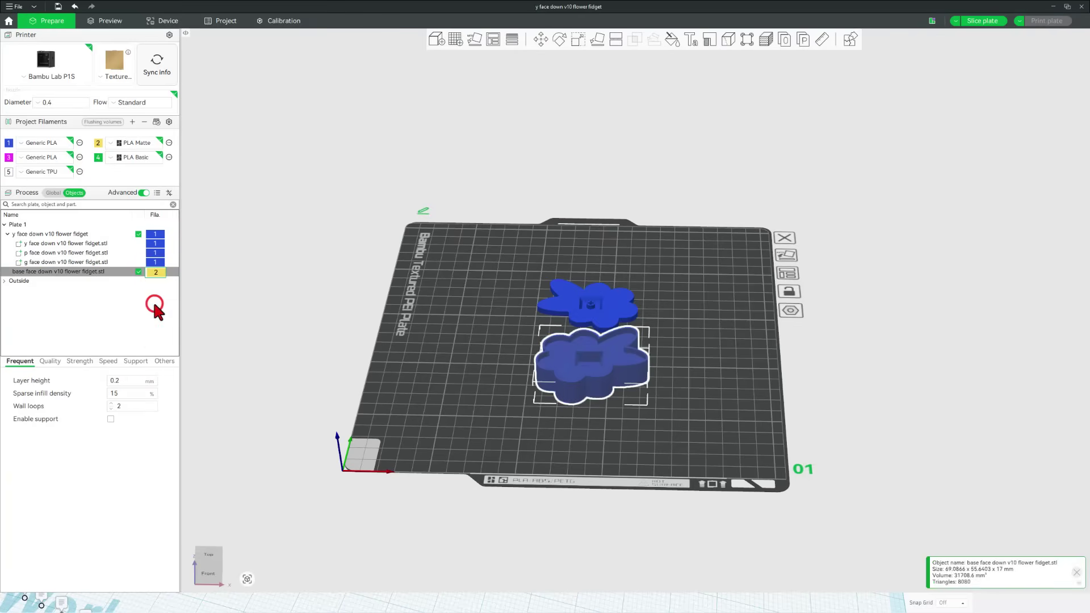
scroll(189, 298, up, 5)
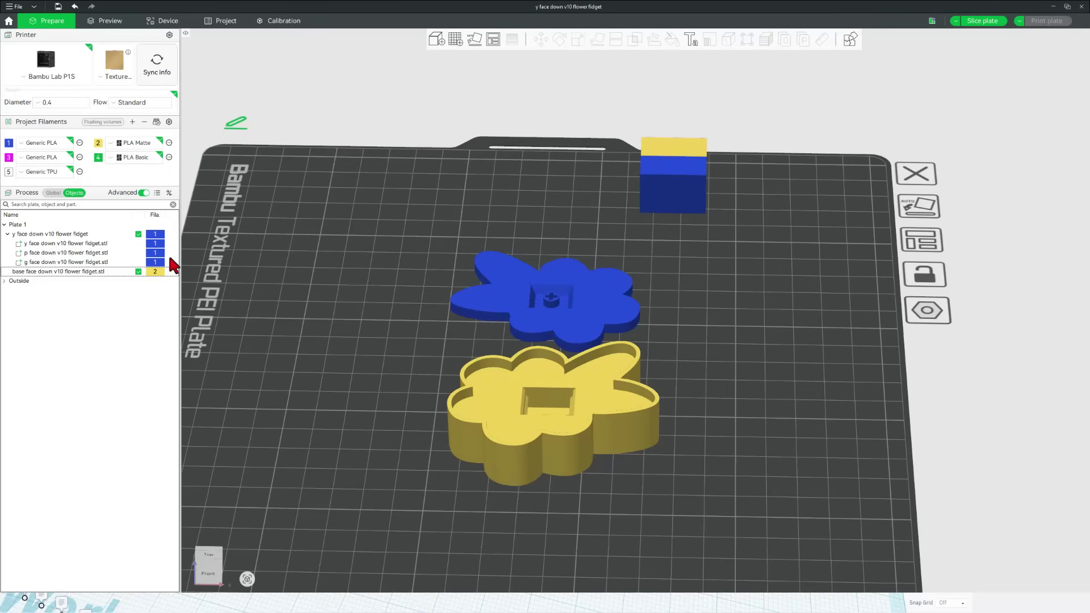
Step: Assign yellow filament 2 to the key top's "y face down v10 flower fidget.stl" part
click(162, 244)
click(158, 244)
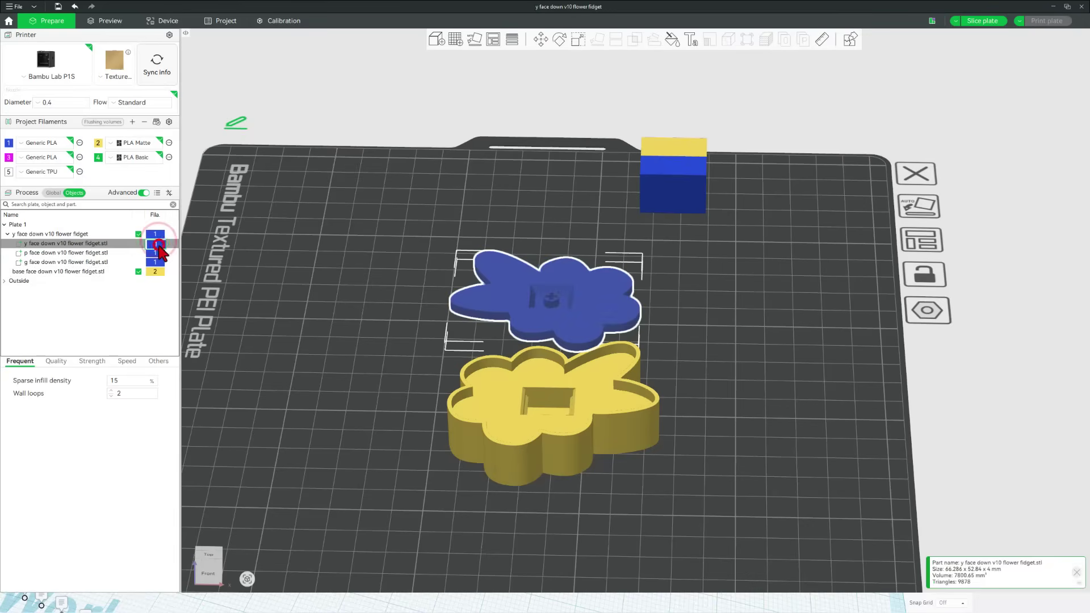
click(151, 245)
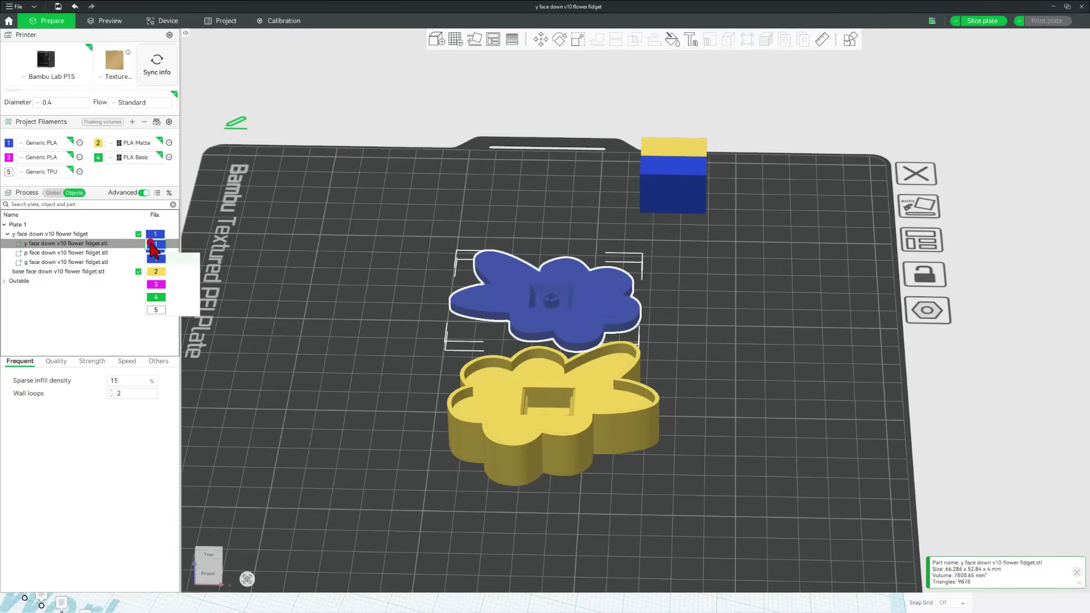
click(160, 271)
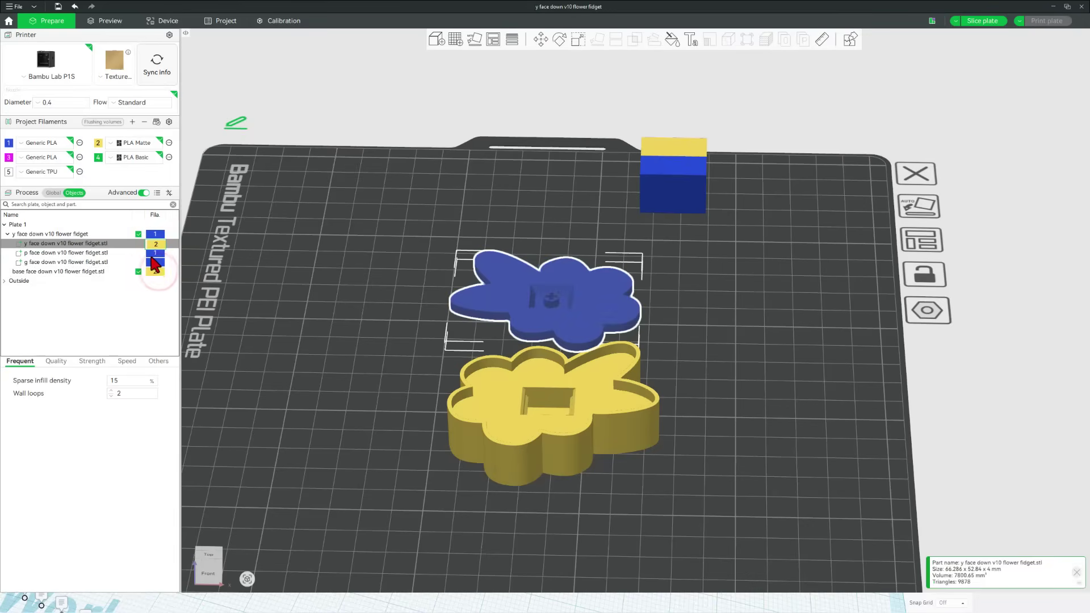
Step: Assign magenta filament 3 to the key top's "p face down v10 flower fidget.stl" outline part
click(153, 255)
click(155, 255)
click(156, 254)
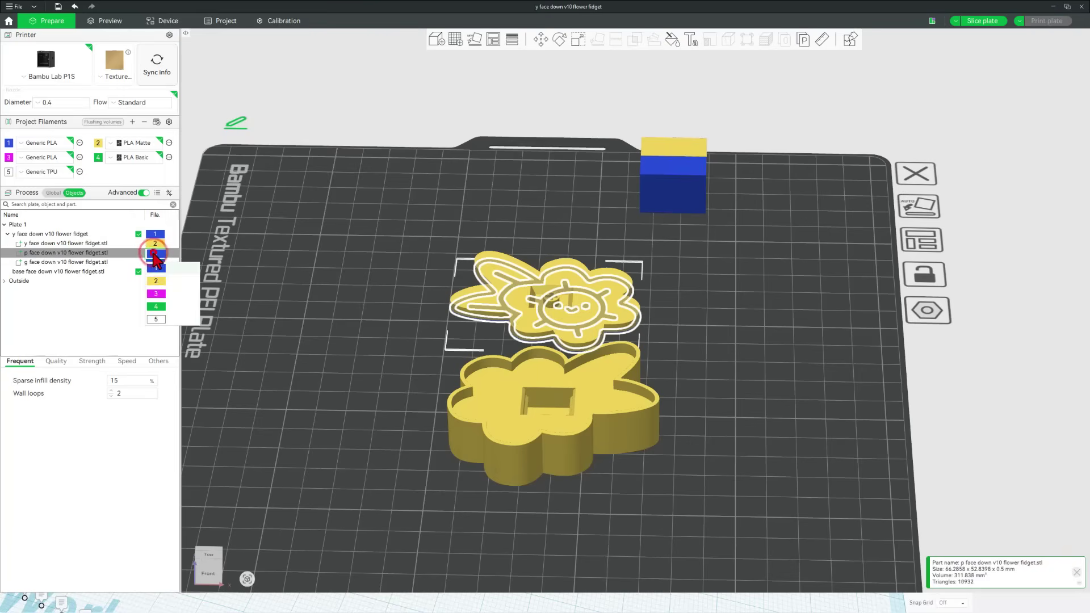
click(158, 293)
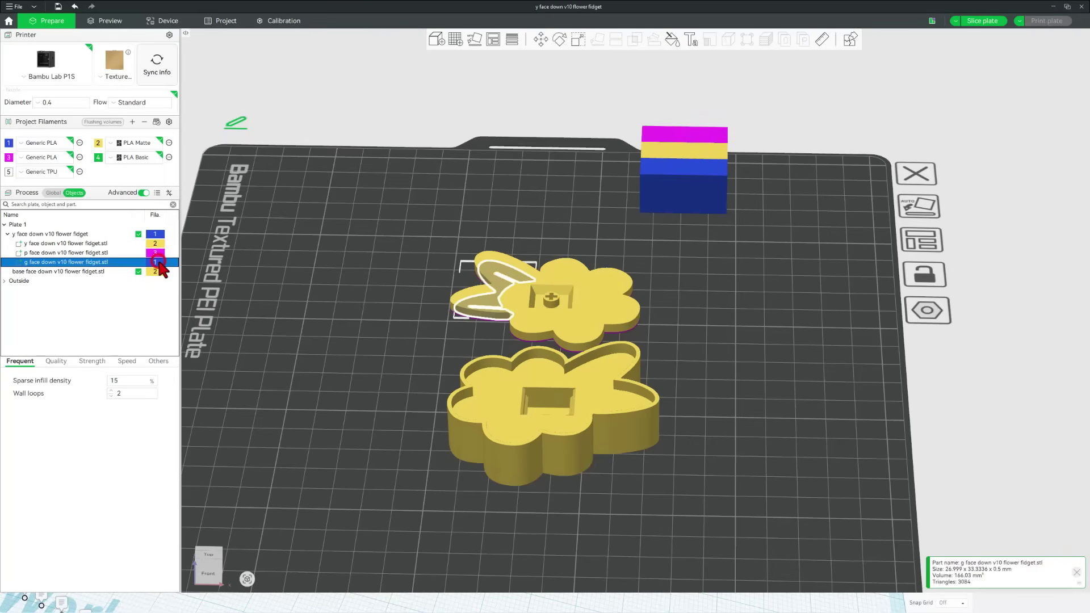
Step: Assign green filament 4 to the "g face down v10 flower fidget.stl" leaf part and clear the selection
click(159, 262)
click(159, 263)
click(158, 316)
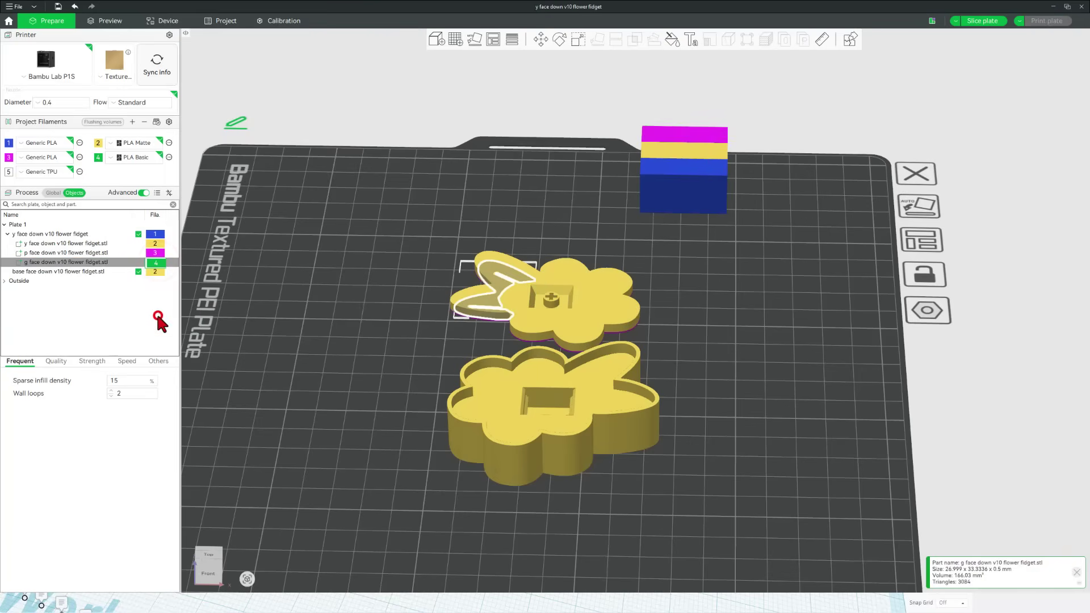
click(396, 310)
drag(431, 357, 467, 357)
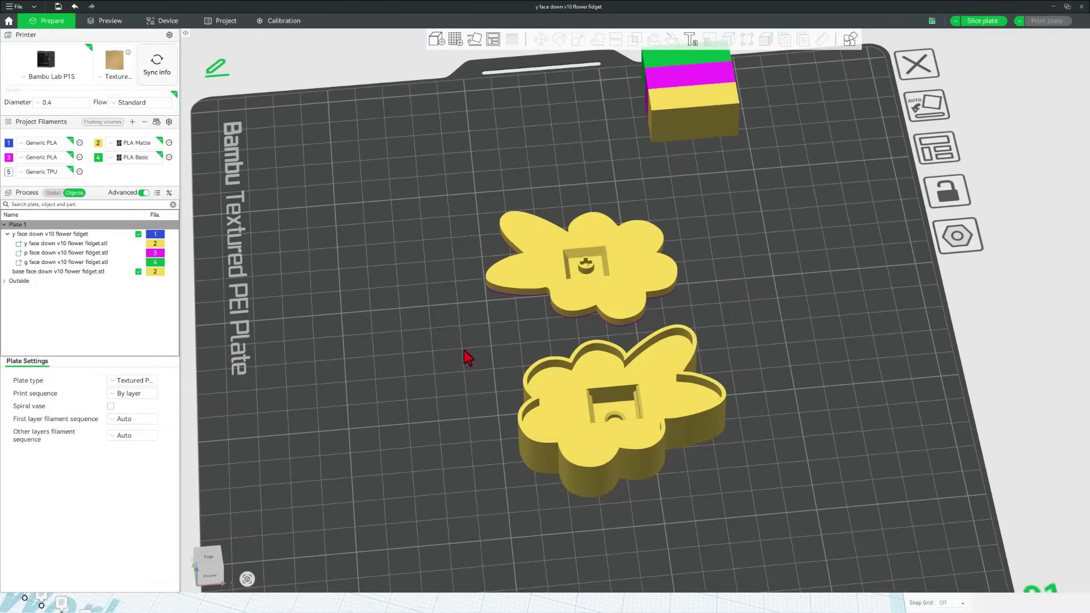
Step: Slice the plate and send the print job to the Bambu Lab P1S
click(979, 21)
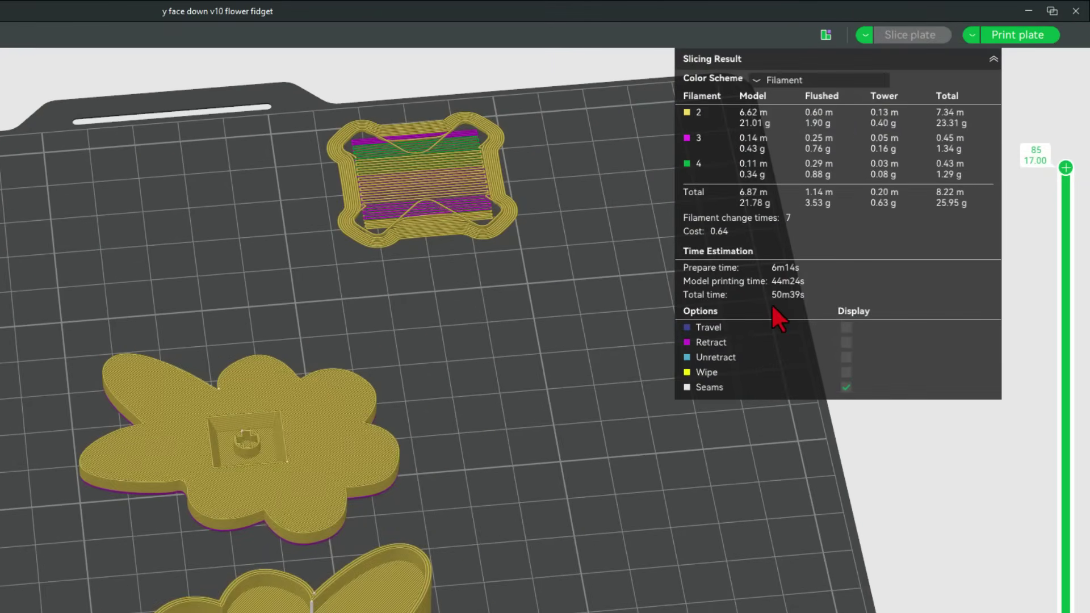
click(1004, 38)
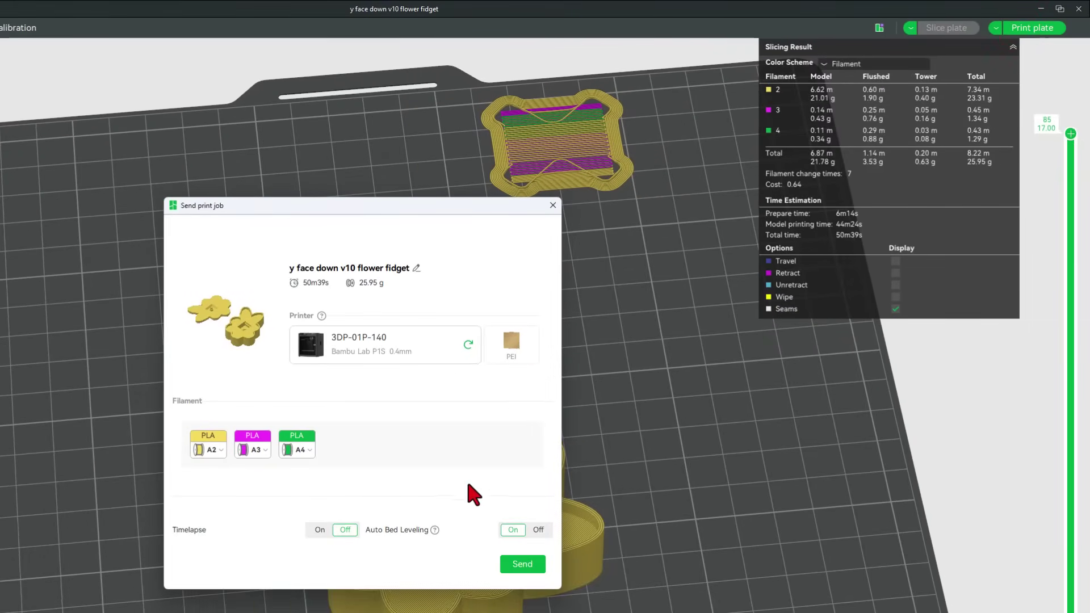
click(514, 565)
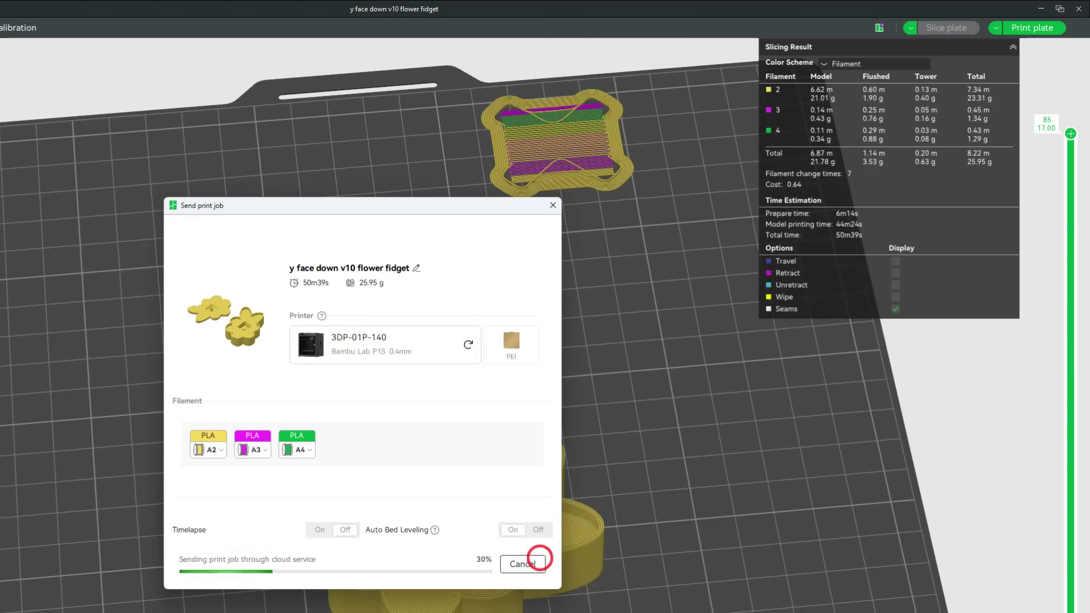